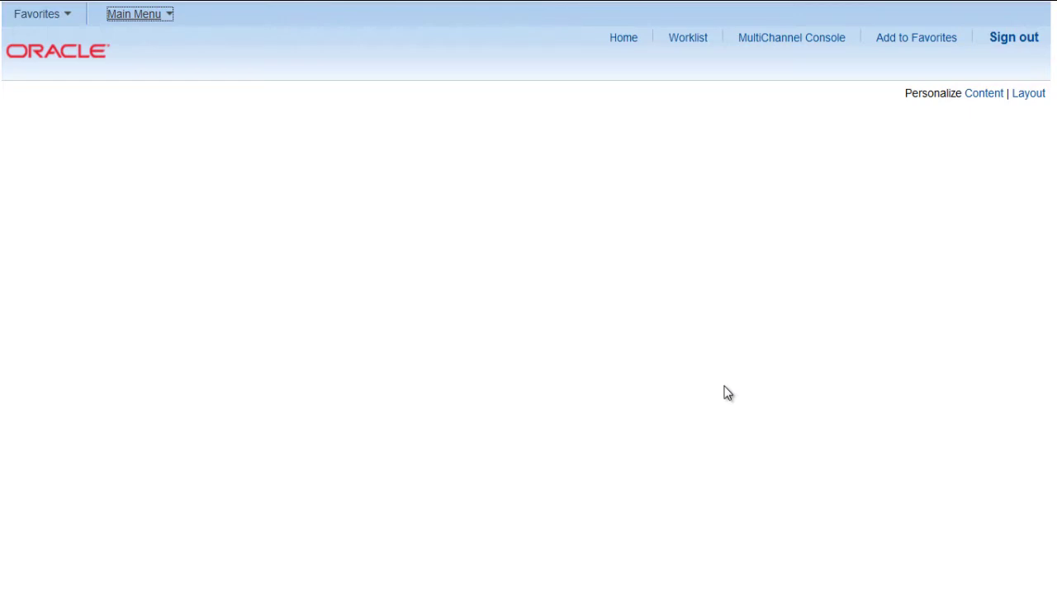
Open Query Manager under Reporting Tools > Query and start a new query.
{"action": "left_click", "coordinate": [166, 24]}
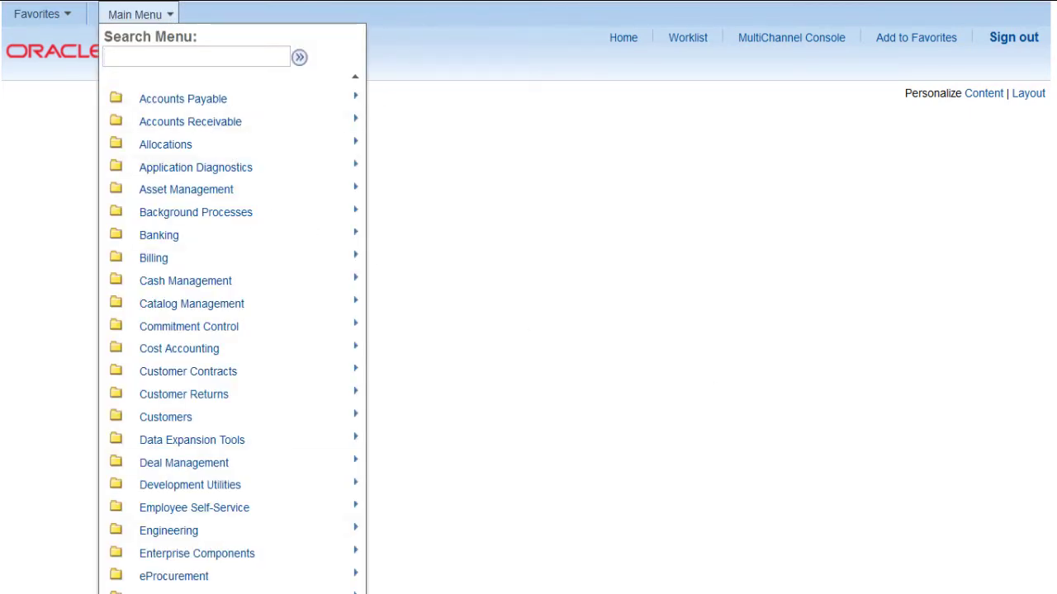
{"action": "scroll", "coordinate": [233, 333], "scroll_direction": "down", "scroll_amount": 5}
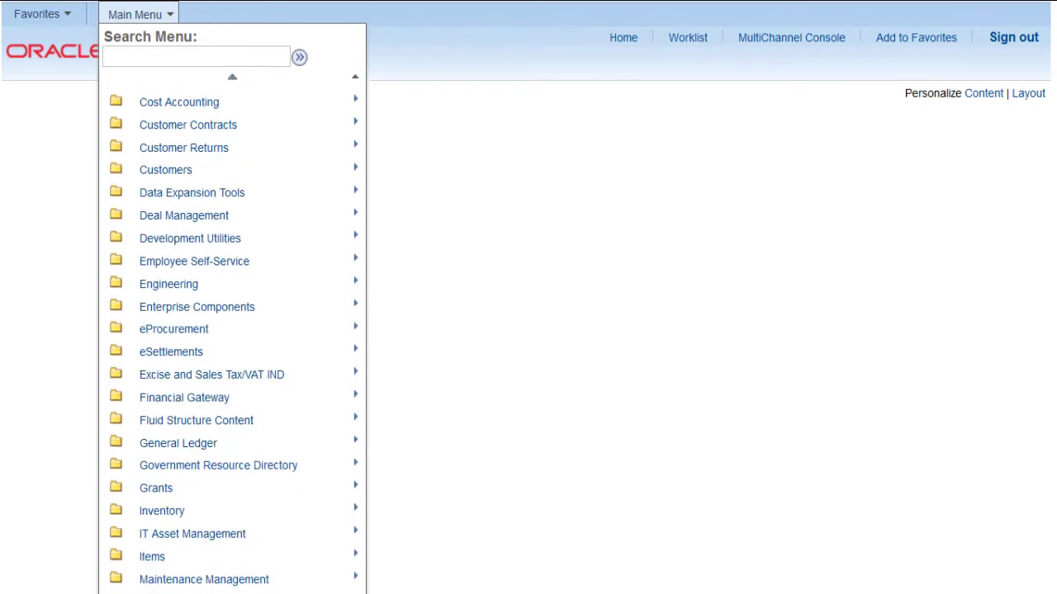
{"action": "scroll", "coordinate": [248, 388], "scroll_direction": "down", "scroll_amount": 7}
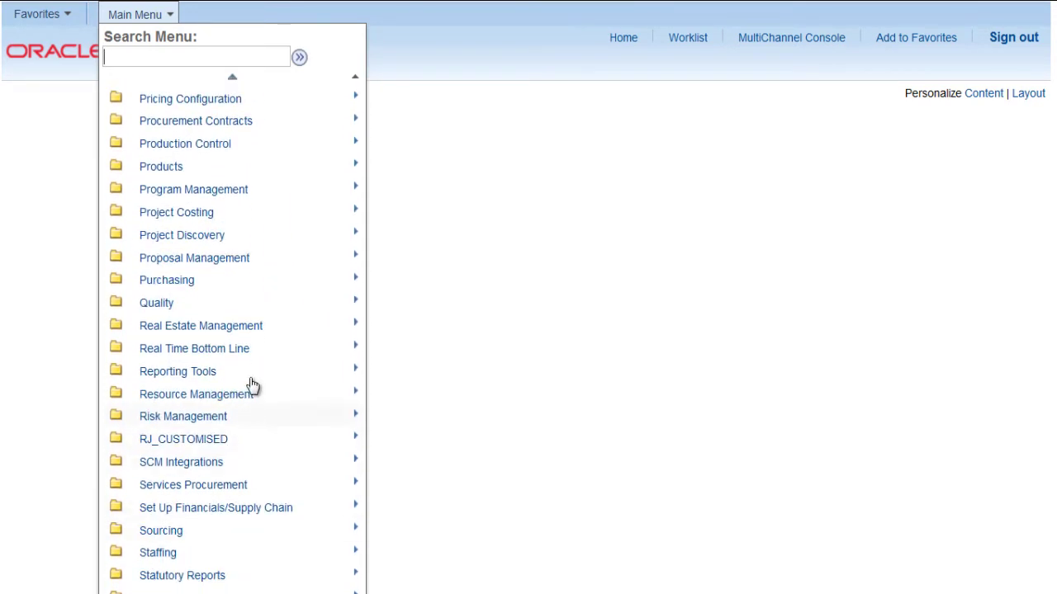
{"action": "mouse_move", "coordinate": [239, 373]}
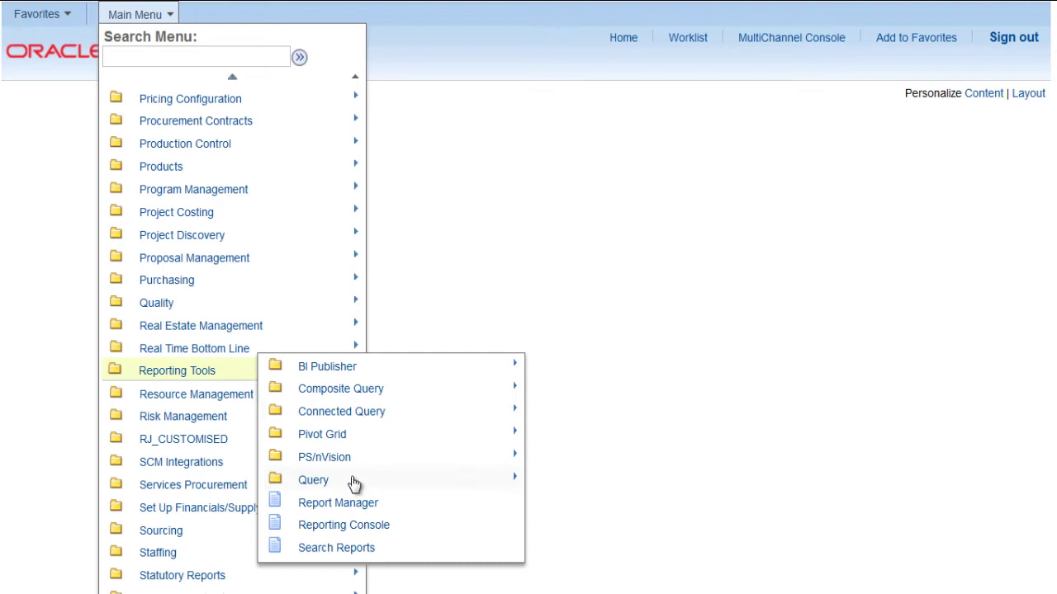
{"action": "mouse_move", "coordinate": [353, 483]}
{"action": "left_click", "coordinate": [512, 477]}
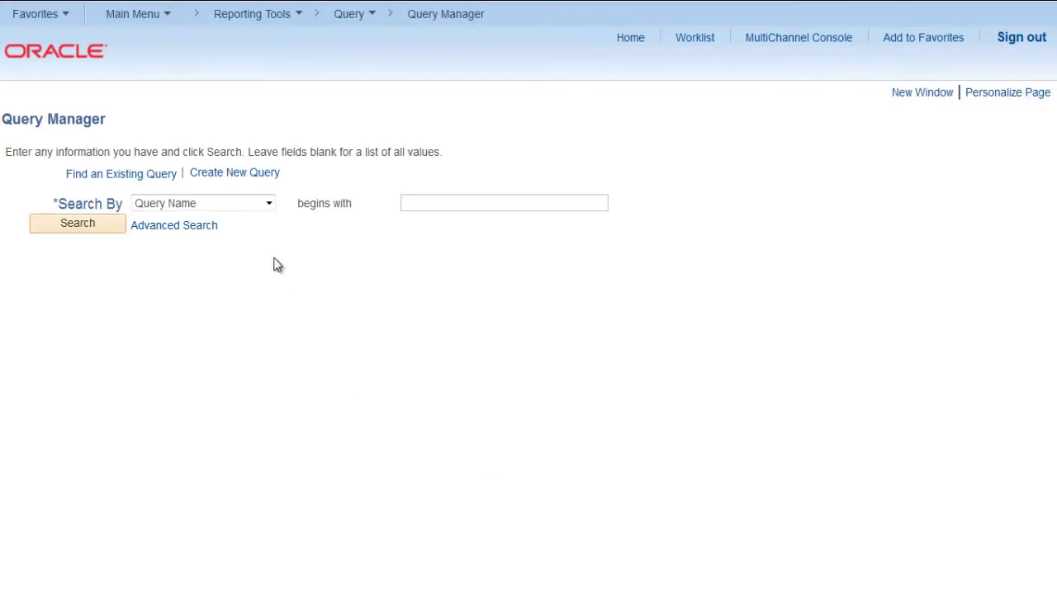
{"action": "left_click", "coordinate": [257, 175]}
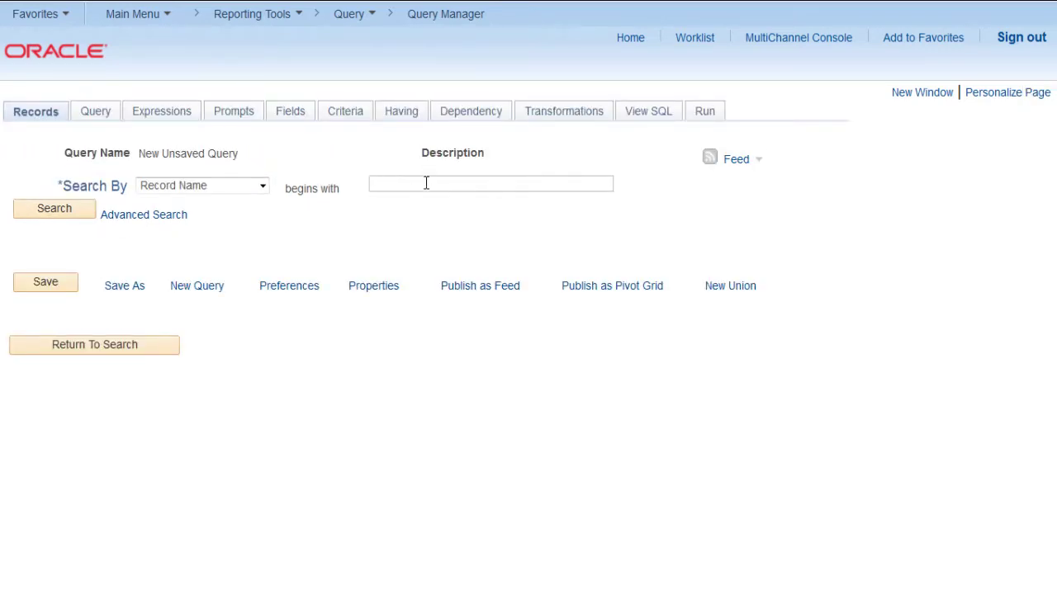
Find the LEDGER - Ledger Data record, add it to the query and include all of its fields.
{"action": "type", "text": "LEDGER"}
{"action": "key", "text": "Return"}
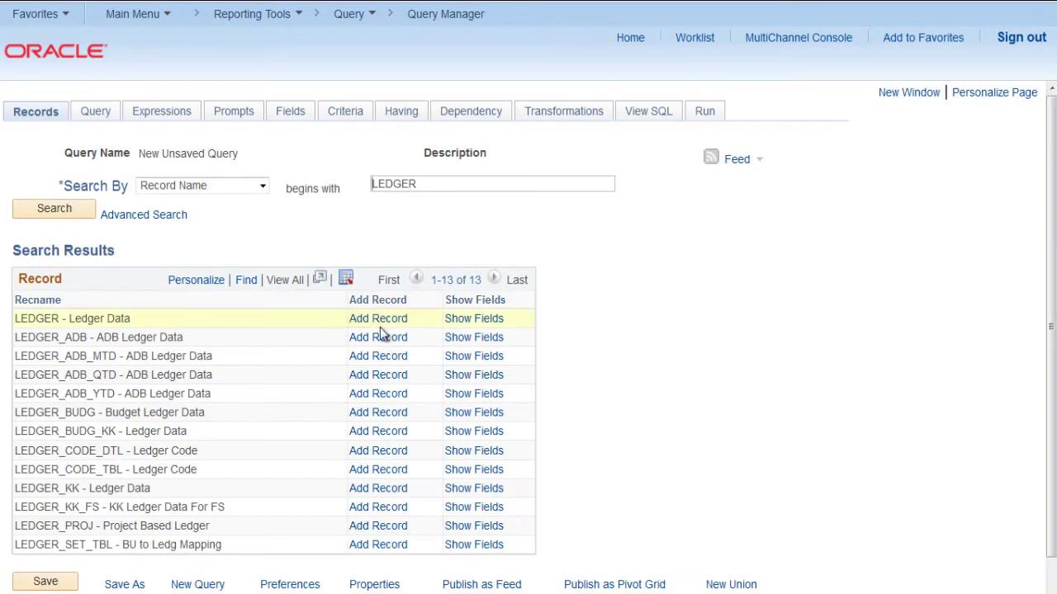
{"action": "left_click", "coordinate": [380, 322]}
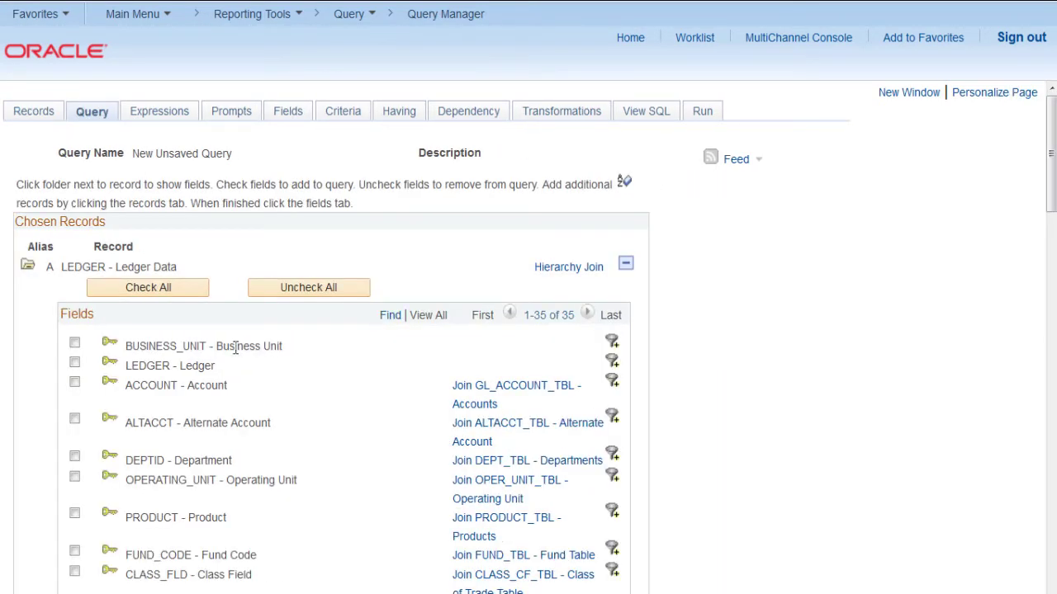
{"action": "left_click", "coordinate": [189, 288]}
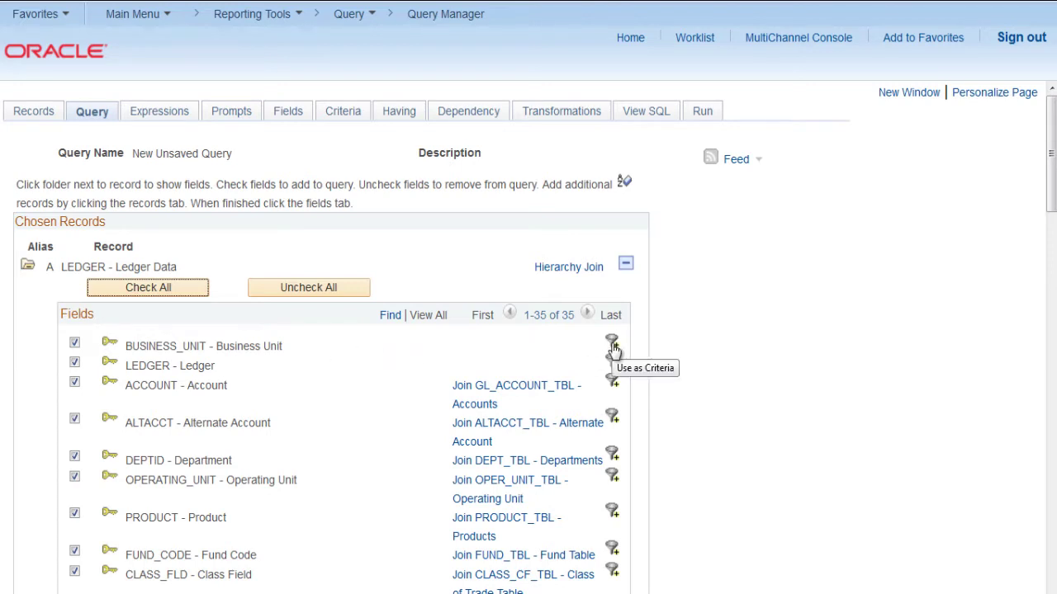
Add a criterion on BUSINESS_UNIT equal to a new prompt, keeping the prompt's default properties.
{"action": "left_click", "coordinate": [613, 345]}
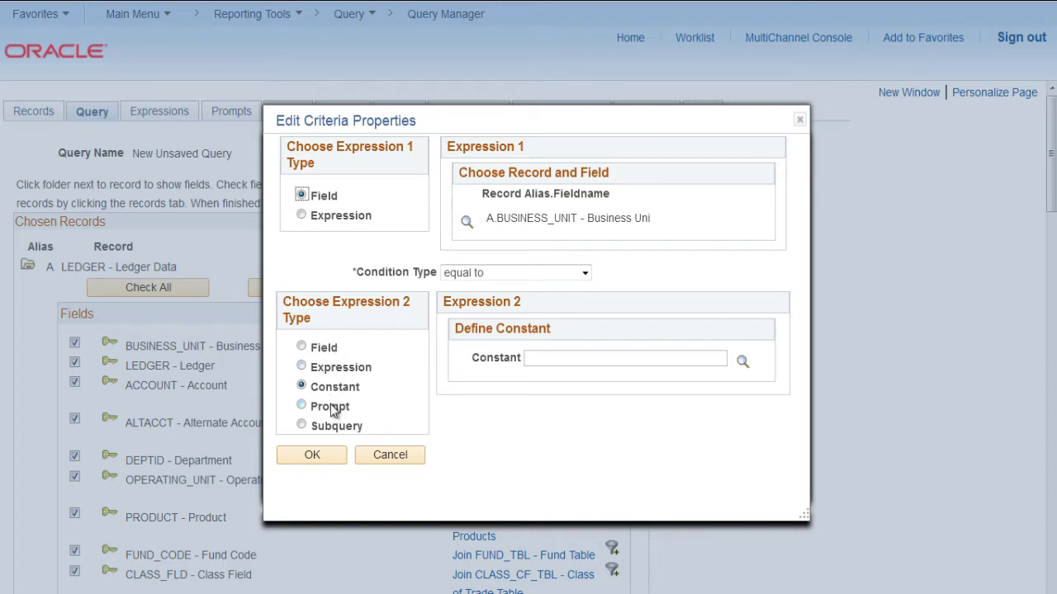
{"action": "left_click", "coordinate": [301, 406]}
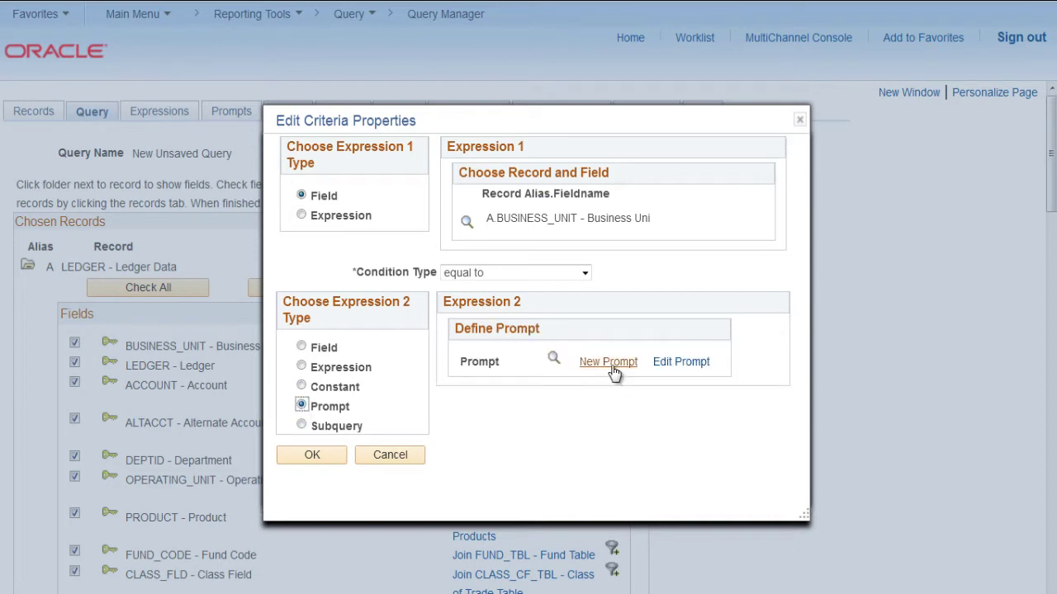
{"action": "left_click", "coordinate": [609, 363]}
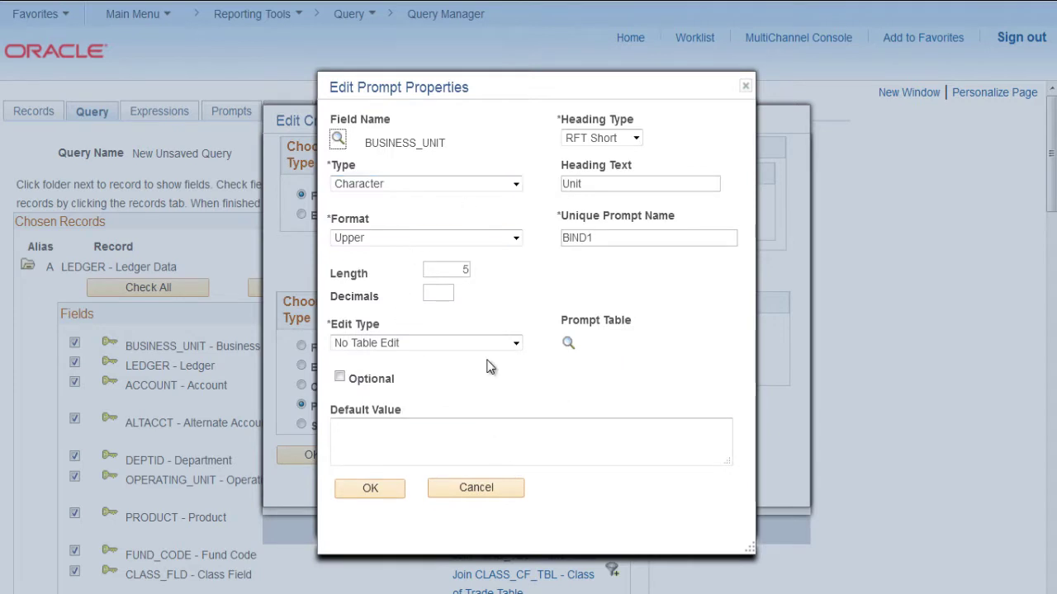
{"action": "left_click_drag", "start_coordinate": [361, 143], "coordinate": [455, 146]}
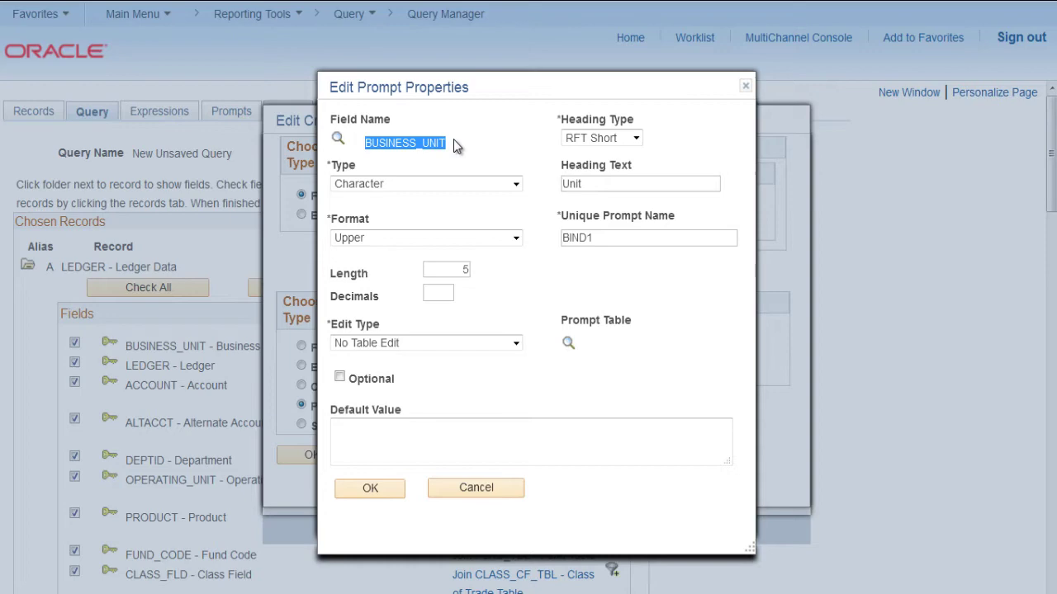
{"action": "left_click", "coordinate": [377, 489]}
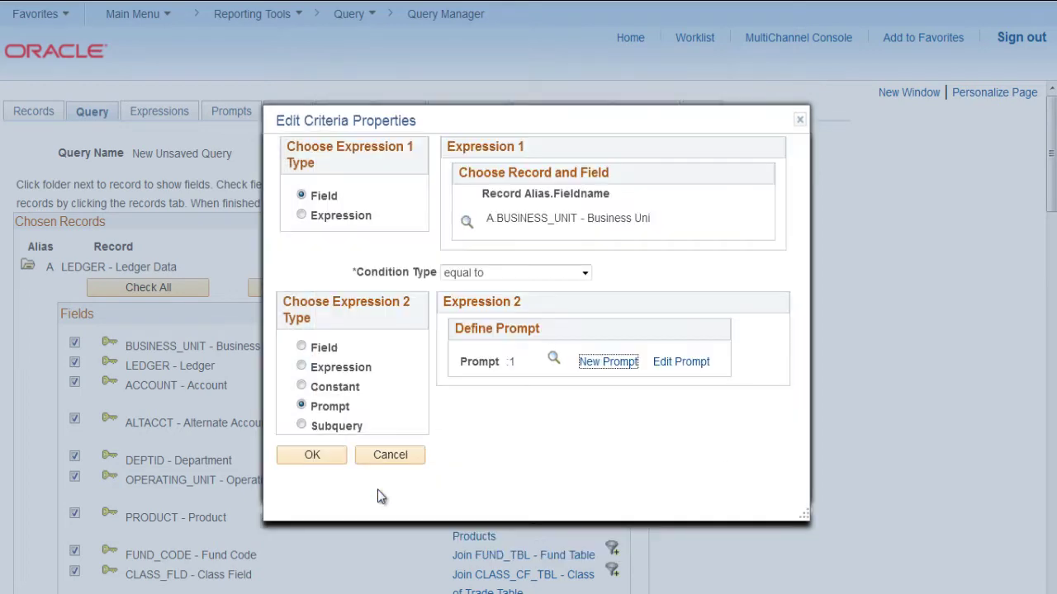
{"action": "left_click", "coordinate": [330, 453]}
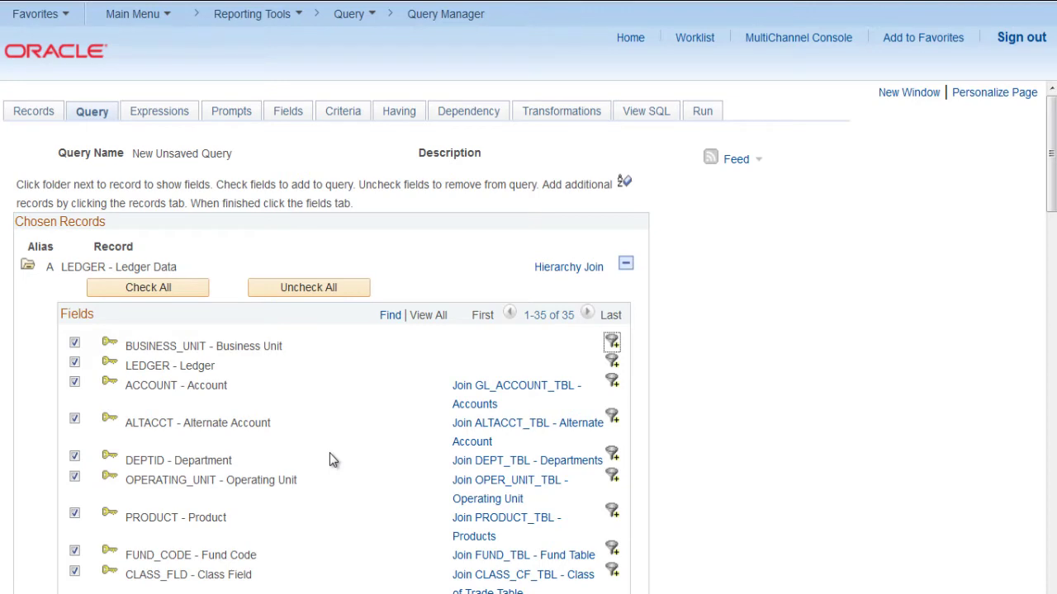
Check the query's prompt list, run the query for unit US001 and examine the Unit column of the results.
{"action": "left_click", "coordinate": [235, 116]}
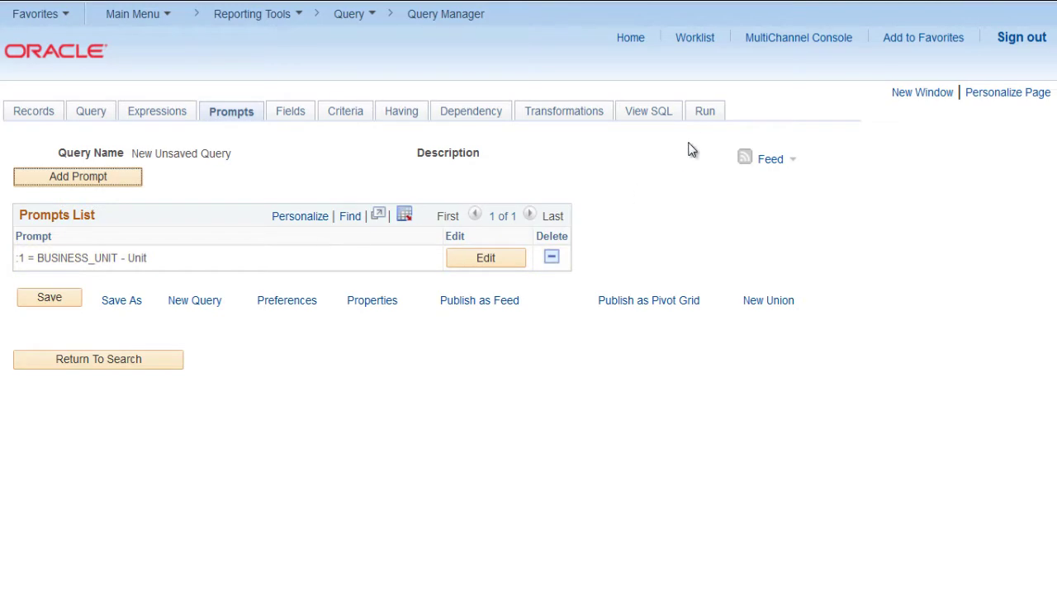
{"action": "left_click", "coordinate": [709, 114]}
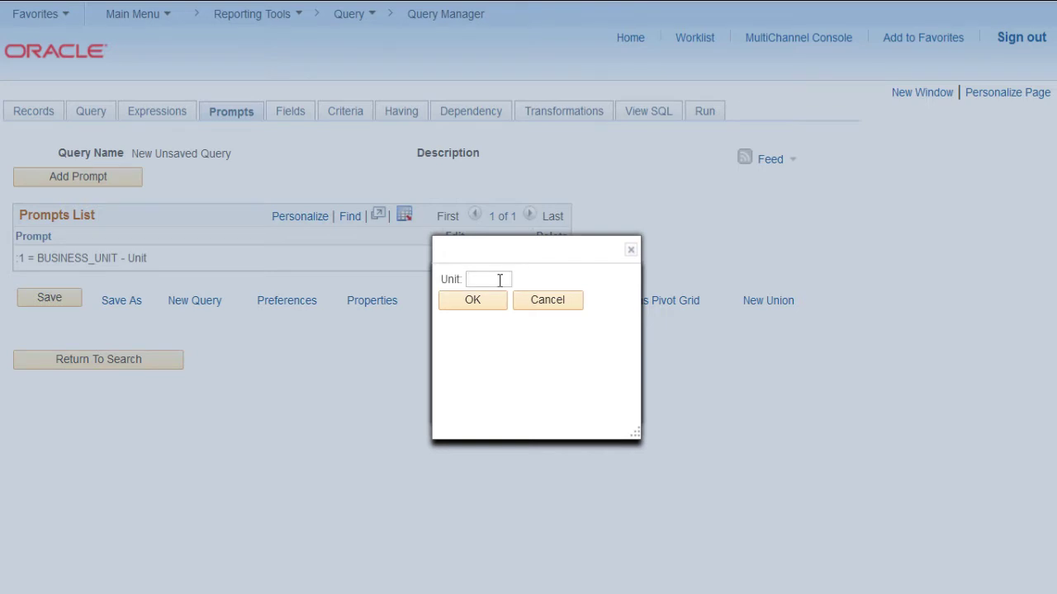
{"action": "type", "text": "US001"}
{"action": "left_click", "coordinate": [485, 302]}
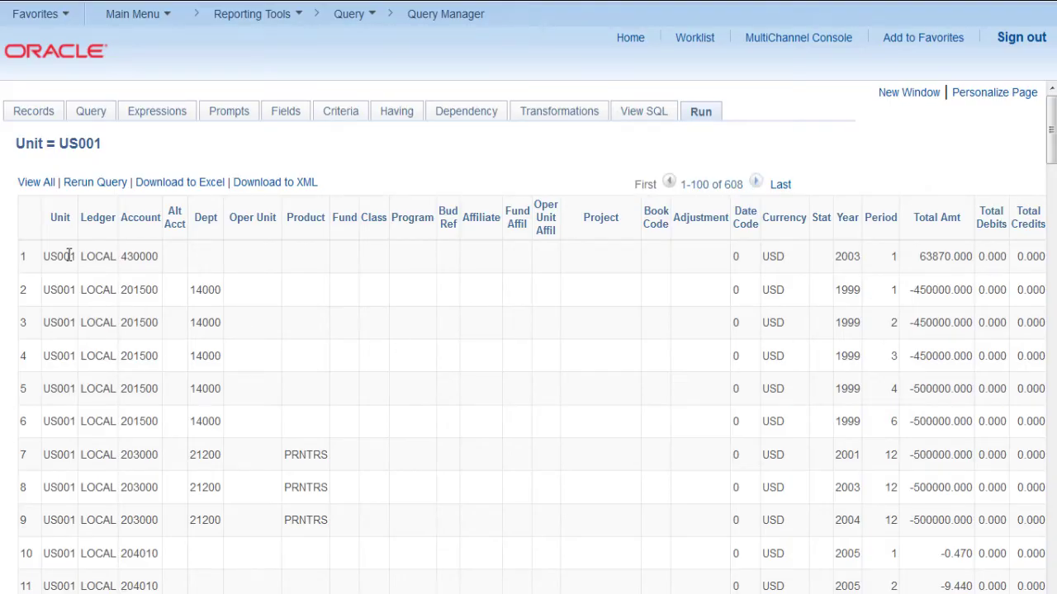
{"action": "left_click_drag", "start_coordinate": [72, 256], "coordinate": [75, 395]}
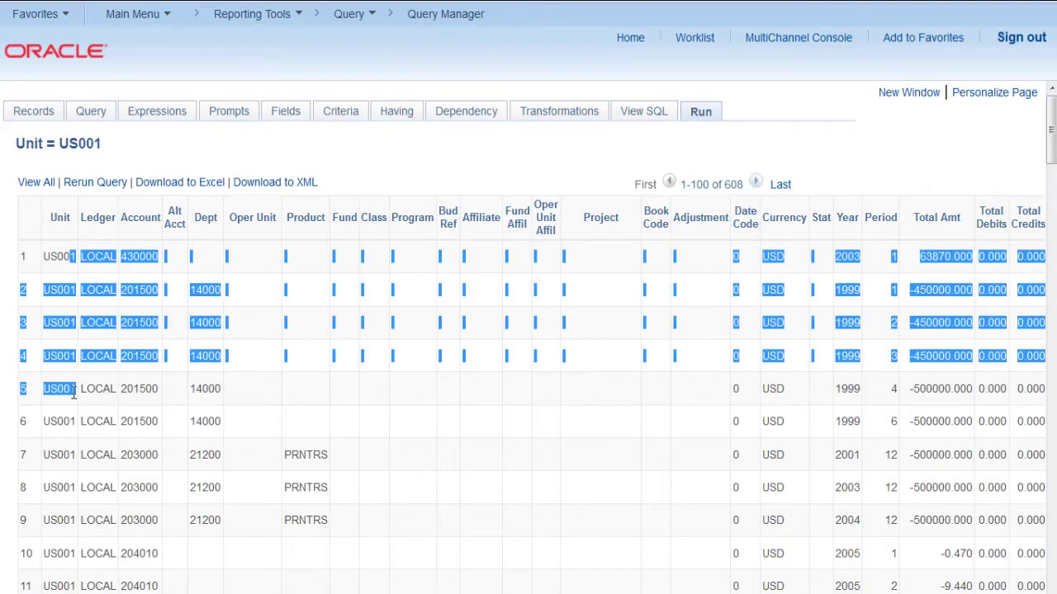
{"action": "left_click", "coordinate": [64, 283]}
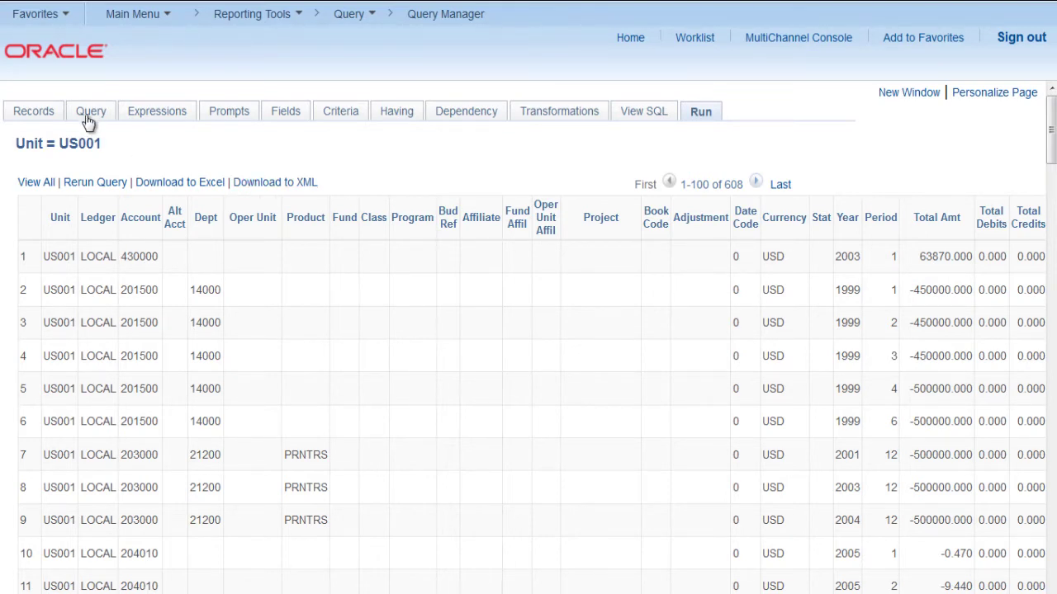
Add a second prompt to the query based on the ACCOUNT field.
{"action": "left_click", "coordinate": [230, 121]}
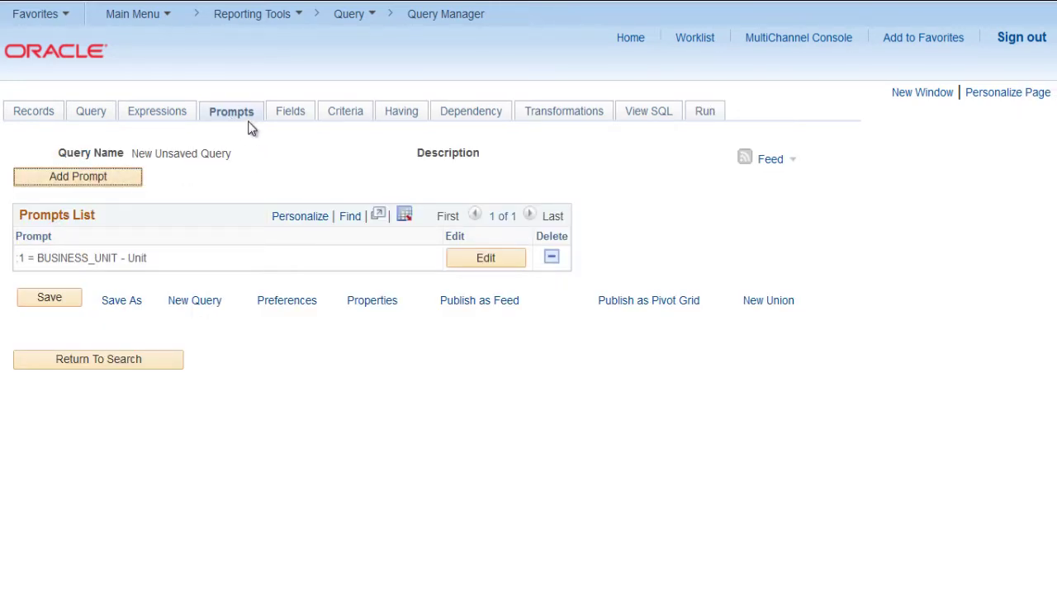
{"action": "left_click", "coordinate": [117, 183]}
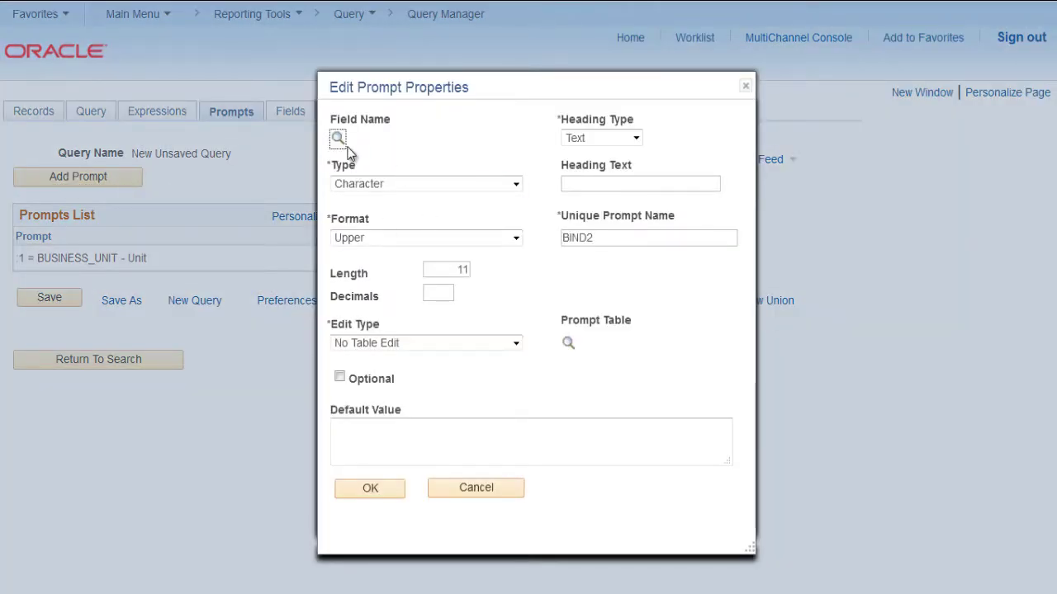
{"action": "left_click", "coordinate": [338, 141]}
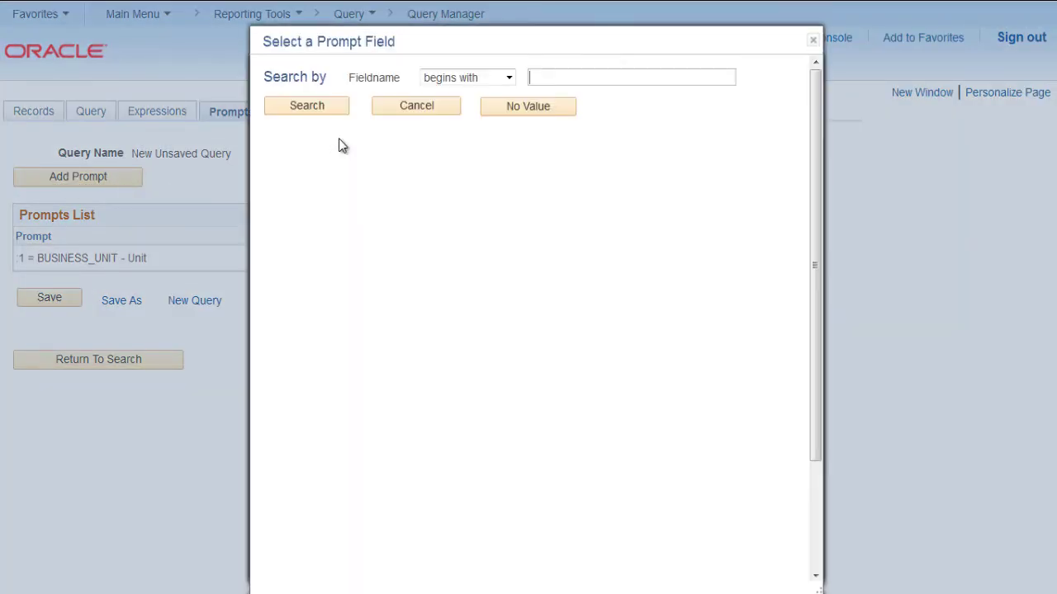
{"action": "left_click", "coordinate": [574, 77]}
{"action": "type", "text": "ACCOUNT"}
{"action": "left_click", "coordinate": [311, 115]}
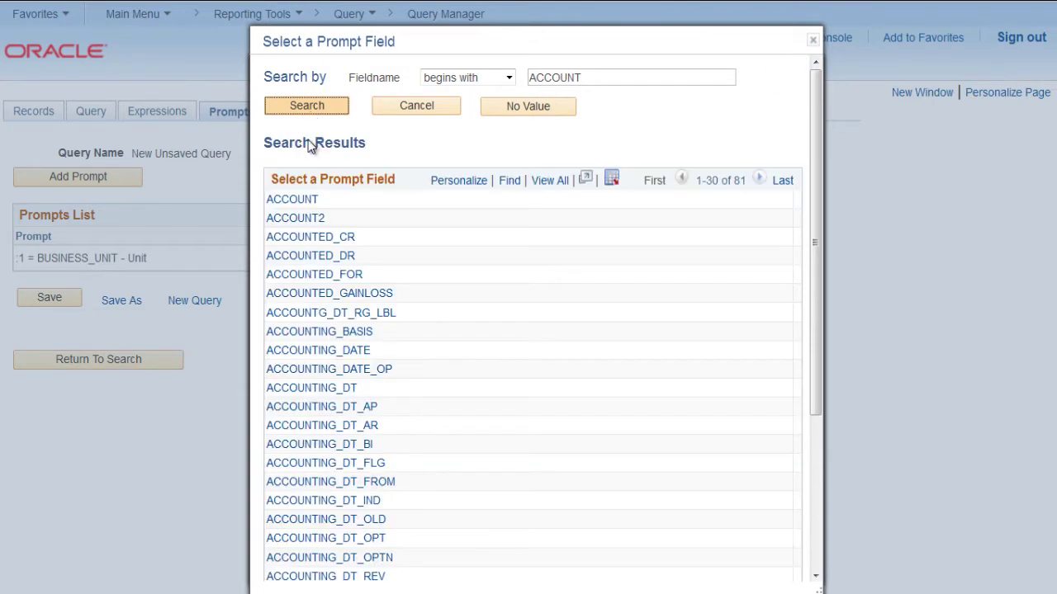
{"action": "left_click", "coordinate": [305, 201]}
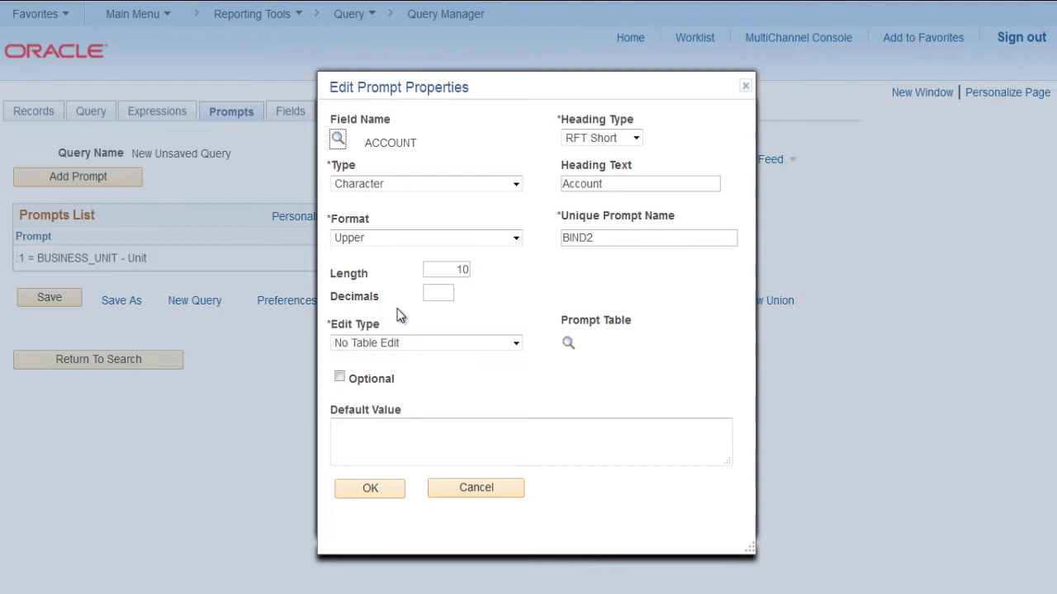
Set the ACCOUNT prompt's edit type to Prompt Table, assign GL_ACCOUNT_TBL as its prompt table and accept the prompt.
{"action": "left_click", "coordinate": [411, 347]}
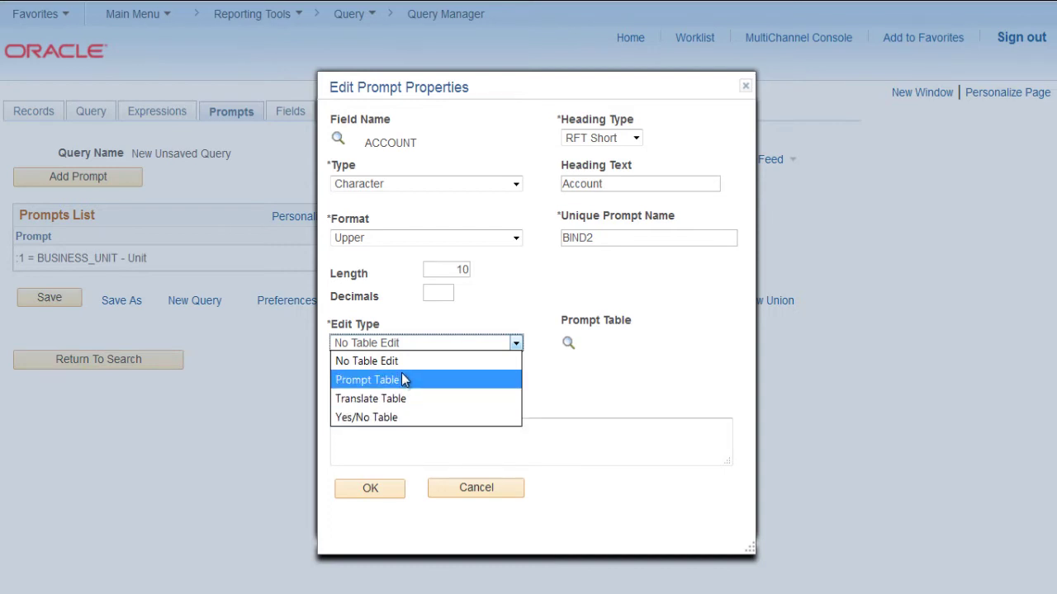
{"action": "left_click", "coordinate": [403, 380]}
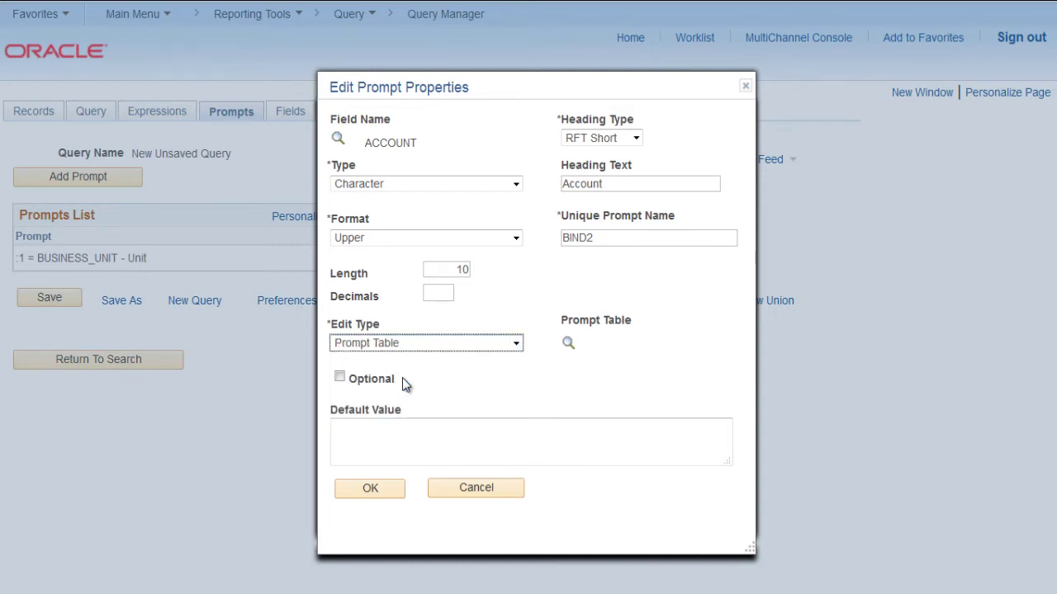
{"action": "left_click", "coordinate": [567, 345]}
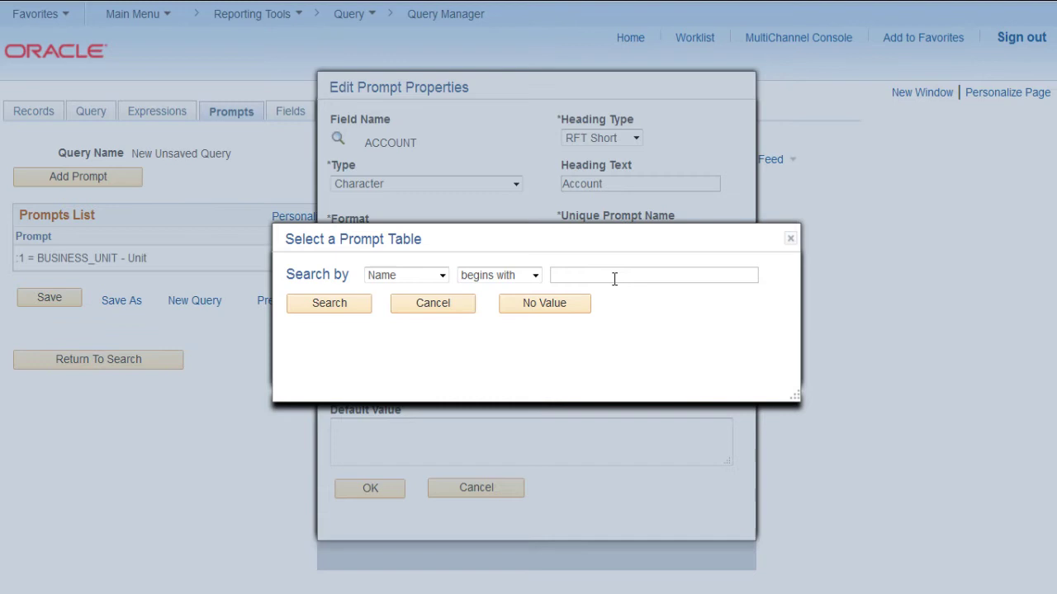
{"action": "type", "text": "GL_ACCOUNT_TBL"}
{"action": "left_click", "coordinate": [361, 306]}
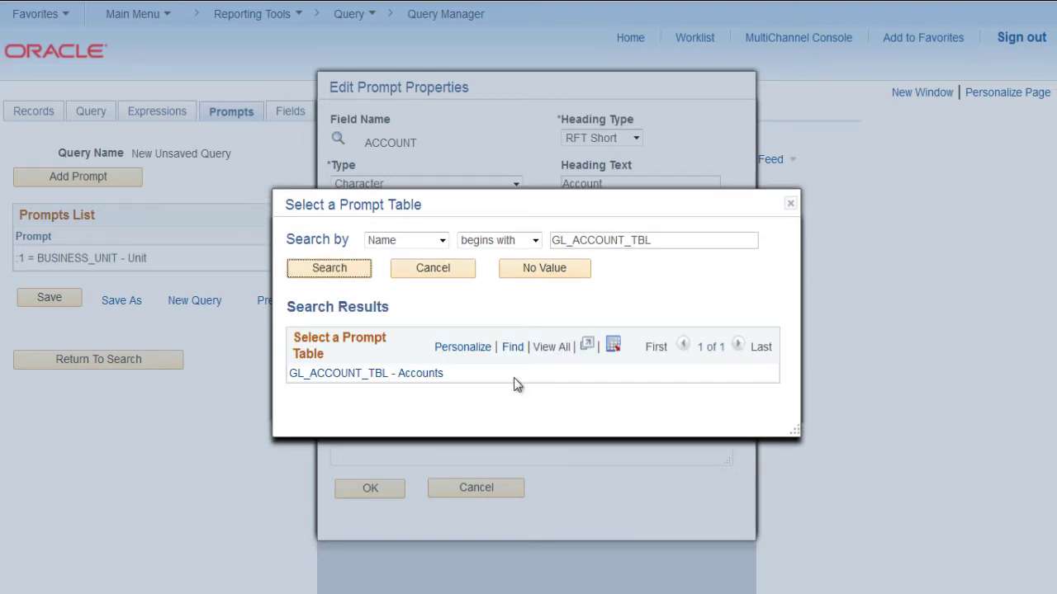
{"action": "left_click", "coordinate": [393, 376]}
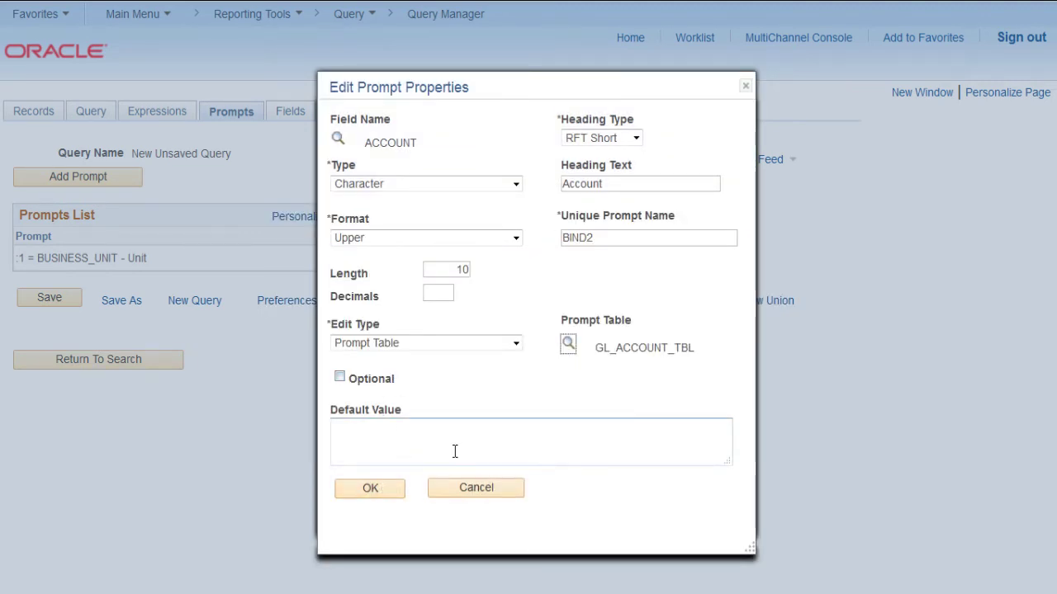
{"action": "left_click", "coordinate": [370, 489]}
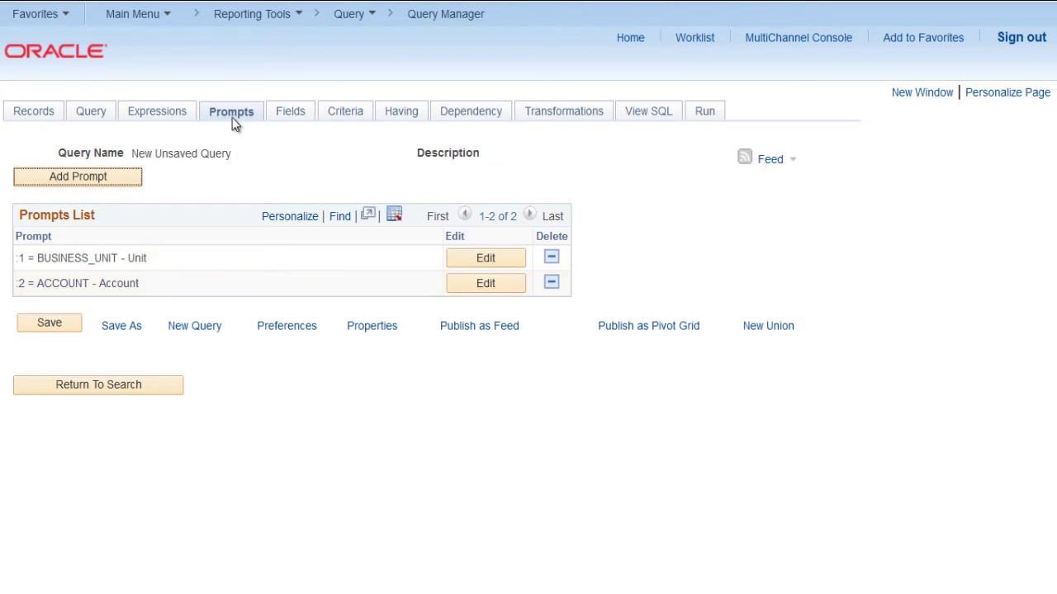
Add a criterion on the ACCOUNT field equal to the existing ACCOUNT prompt and check the criteria list.
{"action": "left_click", "coordinate": [288, 116]}
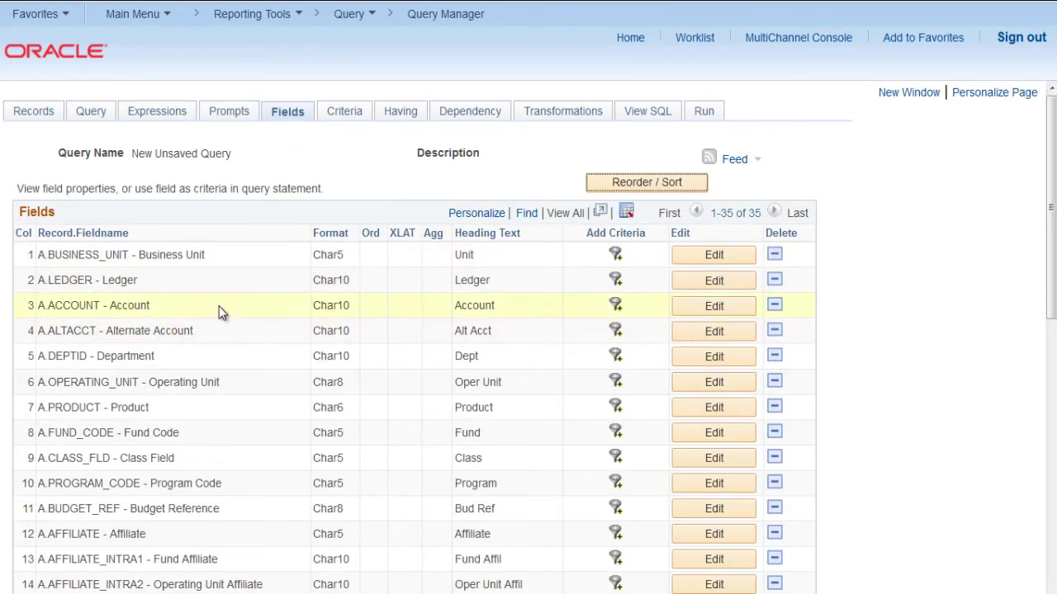
{"action": "left_click", "coordinate": [617, 312]}
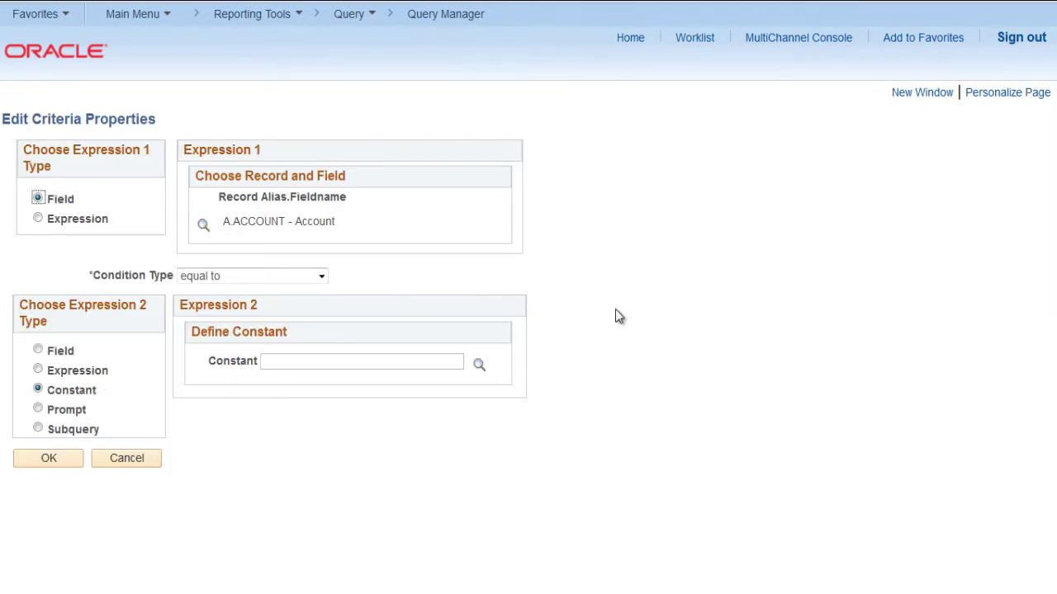
{"action": "left_click", "coordinate": [38, 409]}
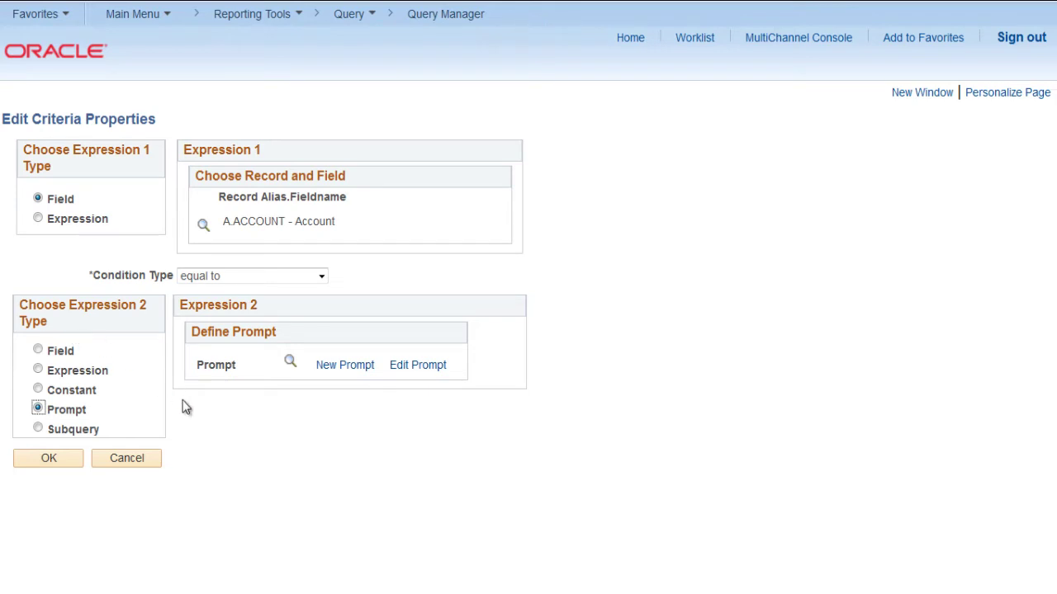
{"action": "left_click", "coordinate": [291, 362]}
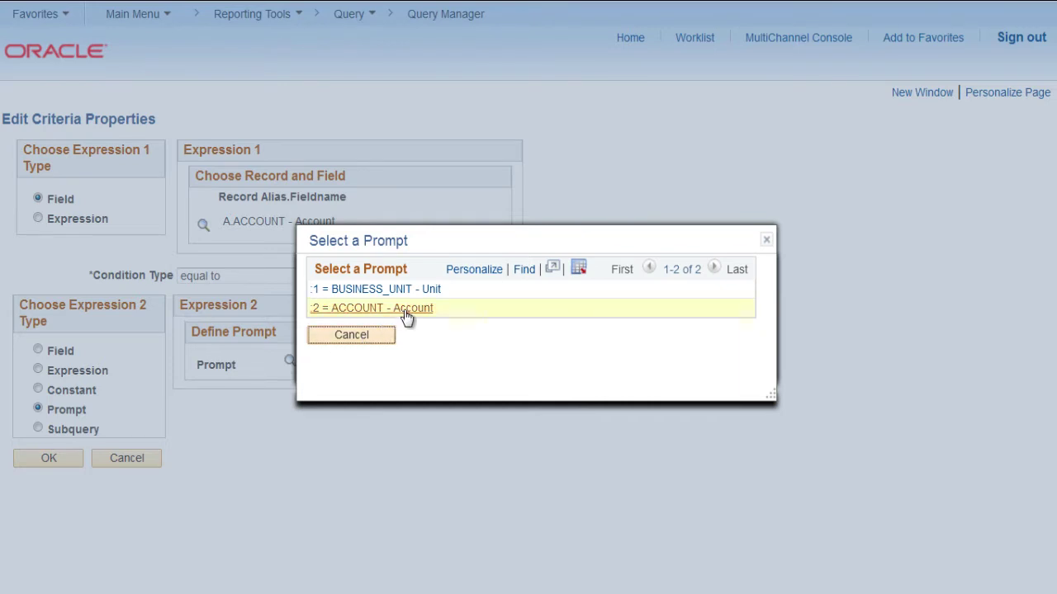
{"action": "left_click", "coordinate": [406, 312]}
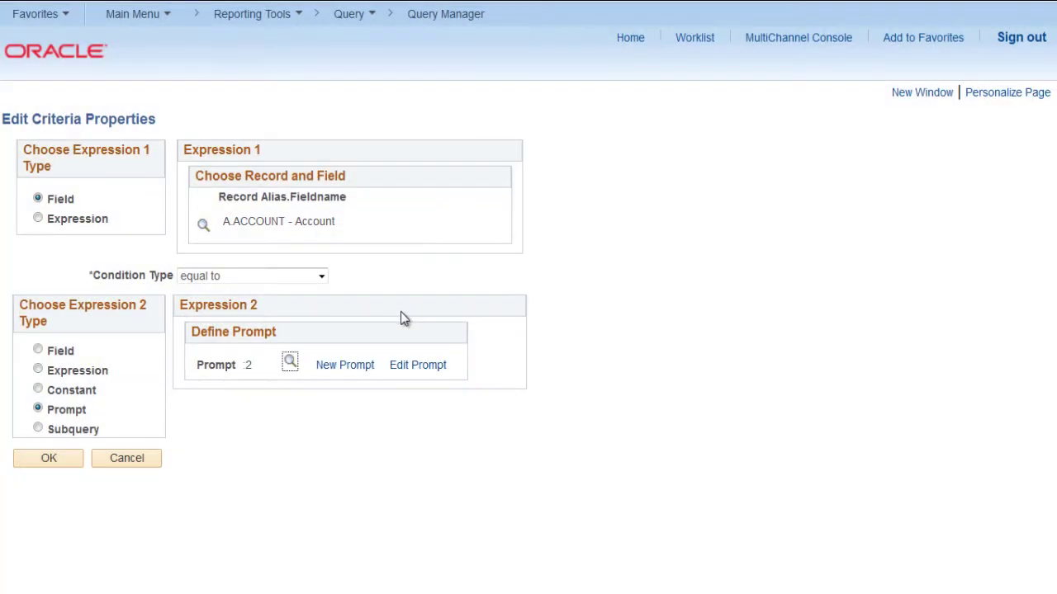
{"action": "left_click", "coordinate": [56, 460]}
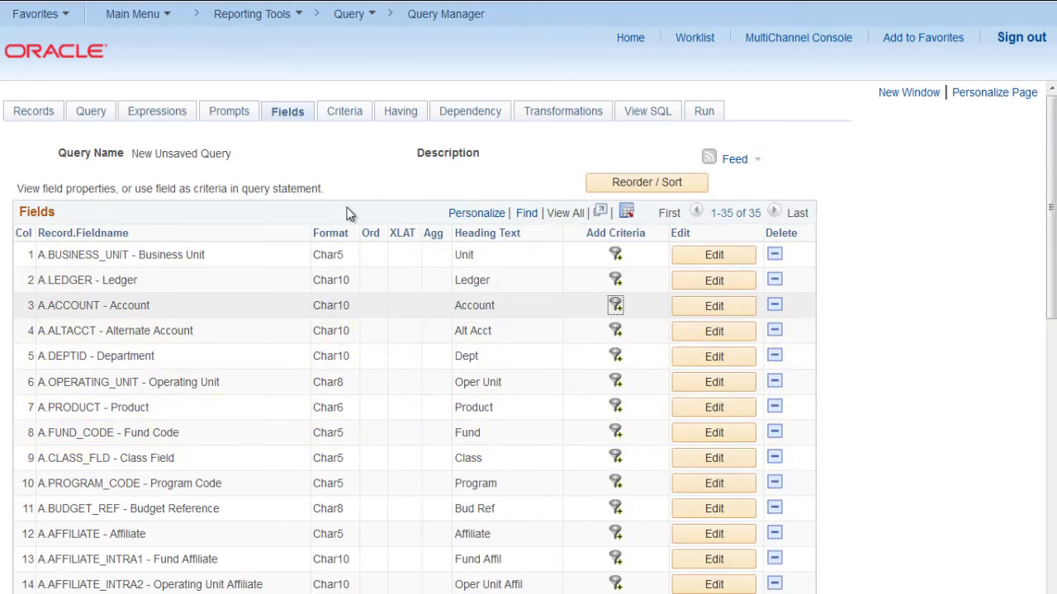
{"action": "left_click", "coordinate": [339, 120]}
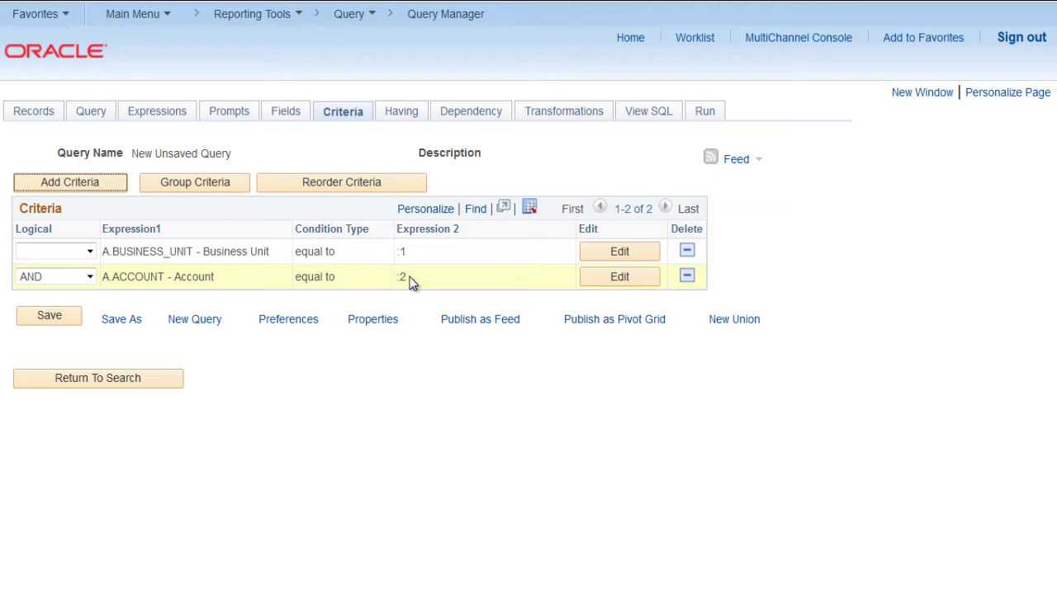
Run the query with unit US001 and open the account prompt's advanced lookup to check its SetID.
{"action": "left_click", "coordinate": [706, 114]}
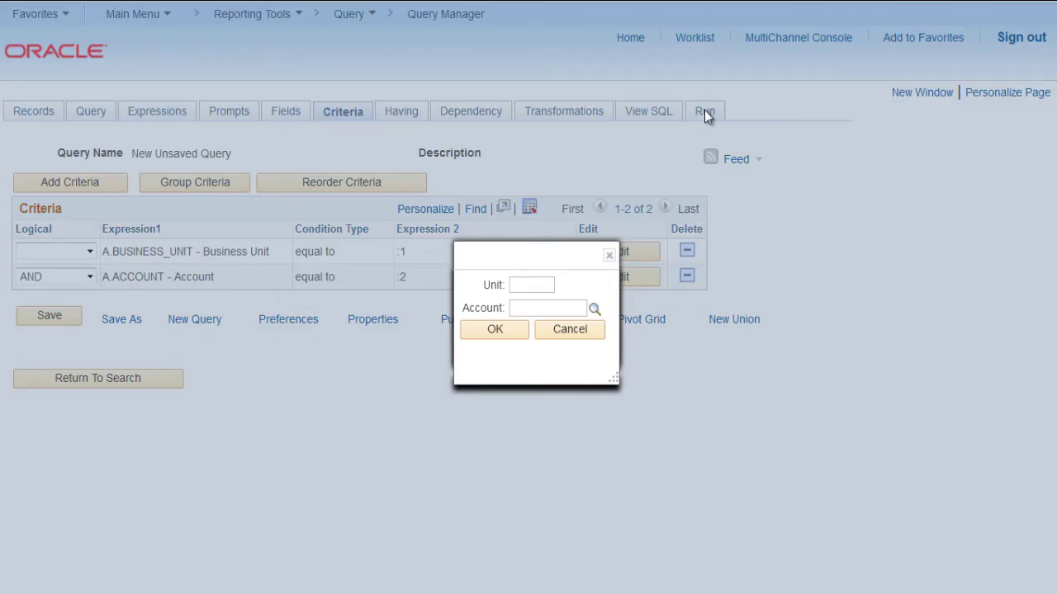
{"action": "type", "text": "US001"}
{"action": "left_click", "coordinate": [557, 307]}
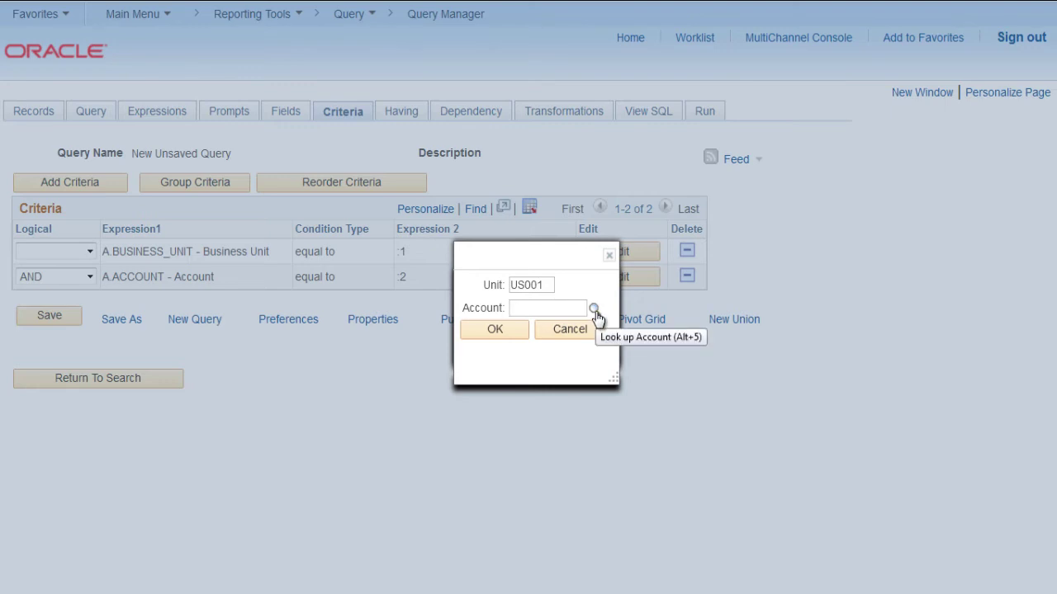
{"action": "left_click", "coordinate": [594, 310]}
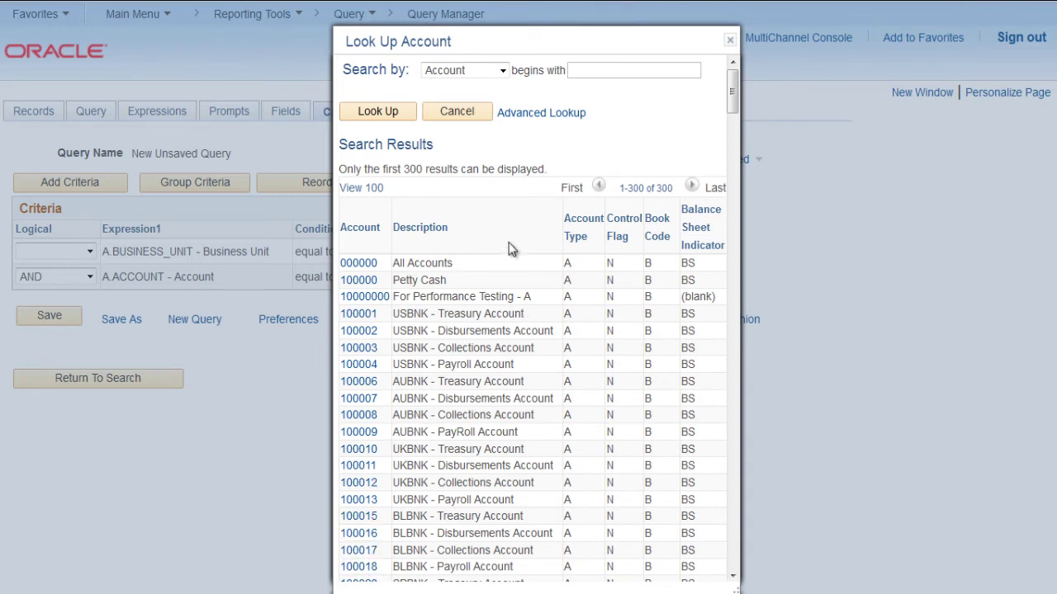
{"action": "left_click", "coordinate": [560, 112]}
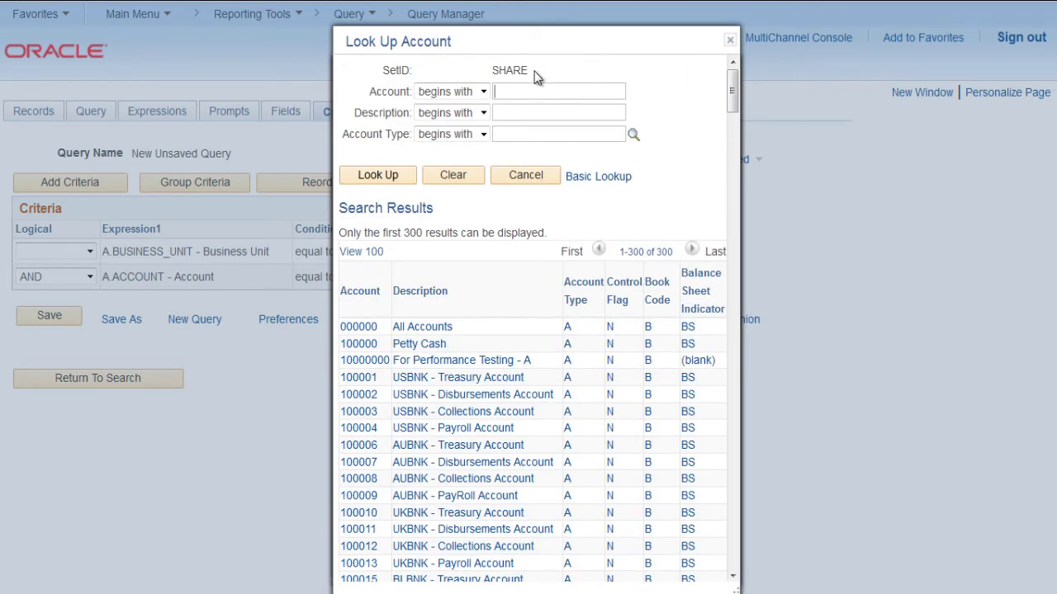
{"action": "left_click_drag", "start_coordinate": [529, 69], "coordinate": [489, 78]}
Find accounts beginning with 400, run the query for the Product Revenue account and examine the Account column of the results.
{"action": "left_click", "coordinate": [526, 92]}
{"action": "type", "text": "400"}
{"action": "left_click", "coordinate": [380, 176]}
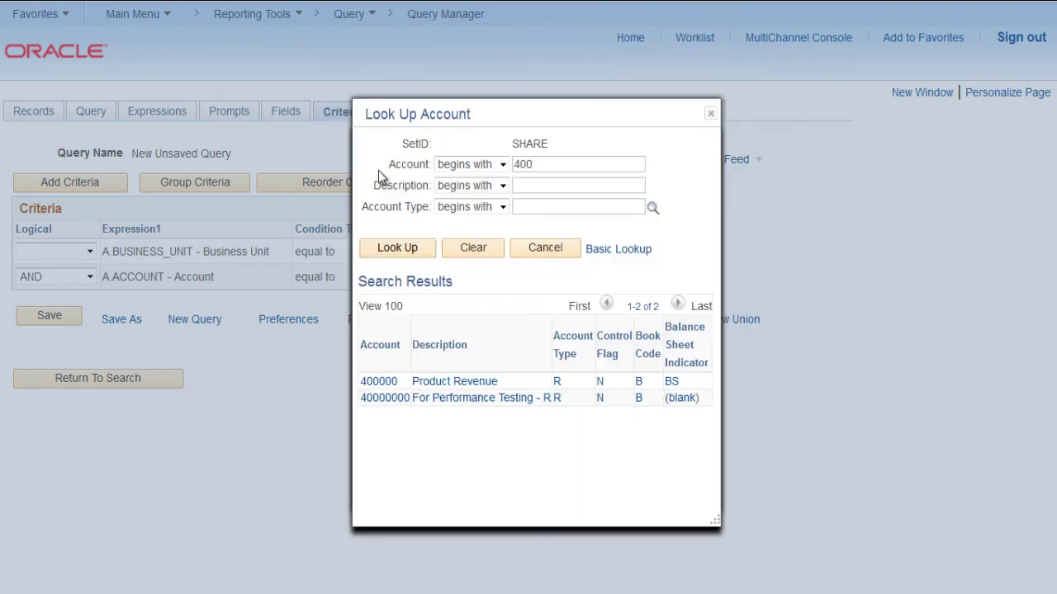
{"action": "left_click", "coordinate": [383, 385]}
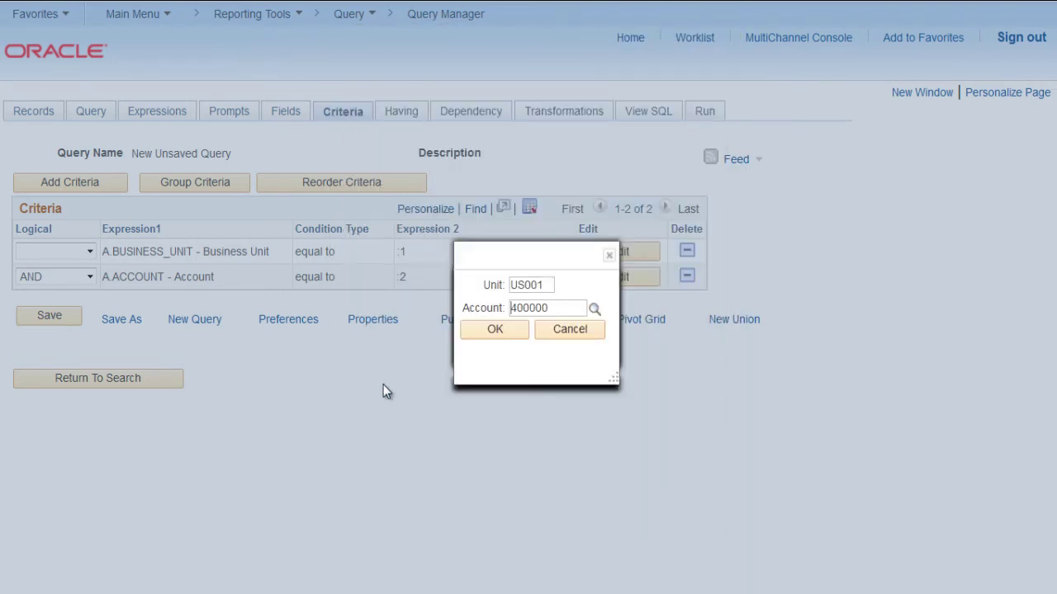
{"action": "left_click", "coordinate": [514, 337]}
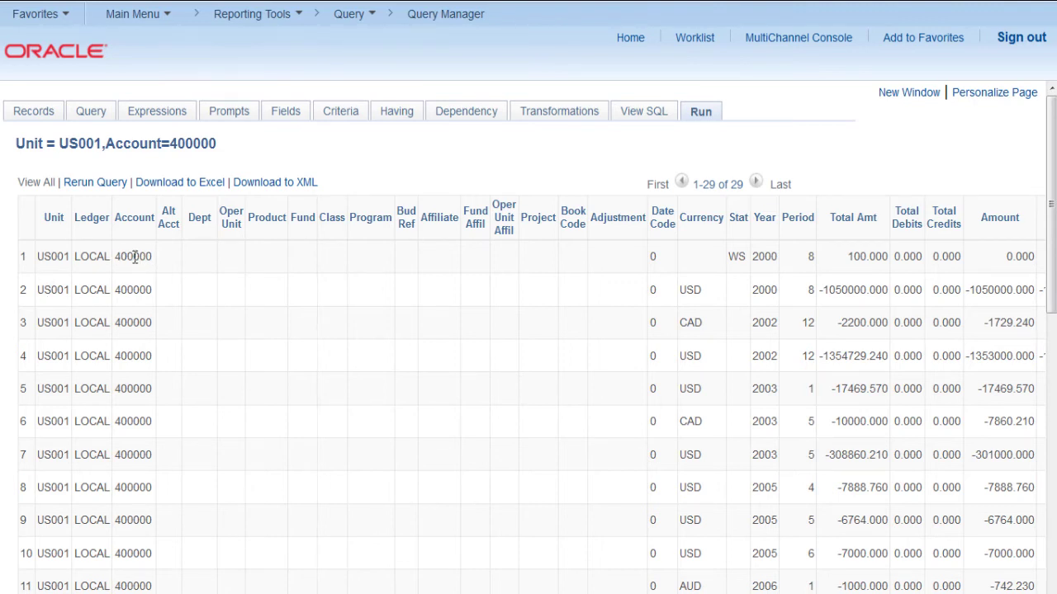
{"action": "left_click_drag", "start_coordinate": [153, 256], "coordinate": [120, 258]}
Add a criterion on DEPTID equal to a new prompt, keeping the prompt's default properties with DEPT_TBL as prompt table.
{"action": "left_click", "coordinate": [87, 115]}
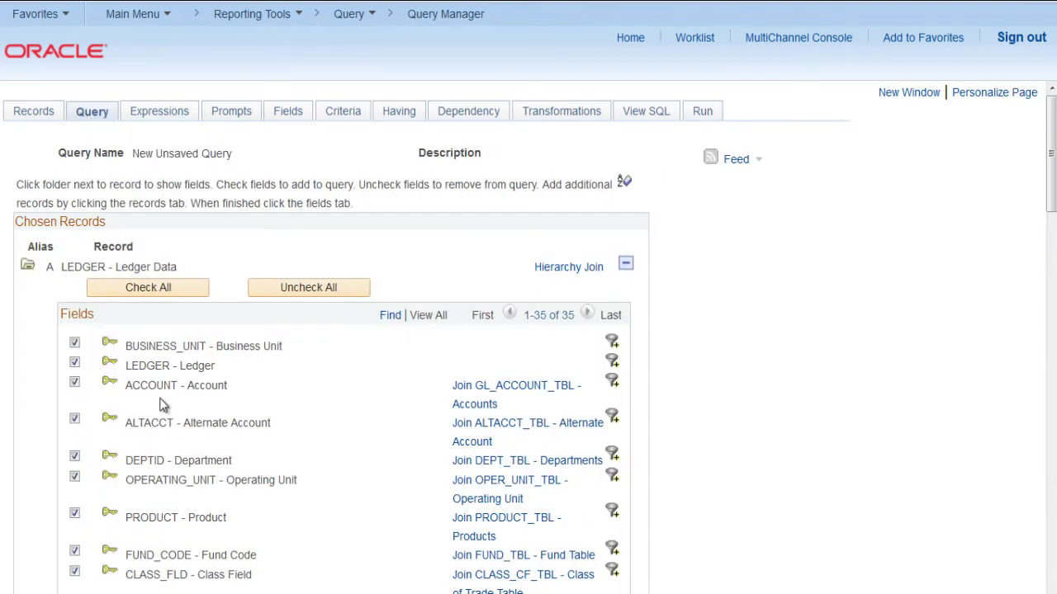
{"action": "mouse_move", "coordinate": [1050, 157]}
{"action": "left_mouse_down"}
{"action": "mouse_move", "coordinate": [1036, 347]}
{"action": "mouse_move", "coordinate": [1047, 462]}
{"action": "mouse_move", "coordinate": [1054, 137]}
{"action": "left_mouse_up"}
{"action": "left_click", "coordinate": [295, 113]}
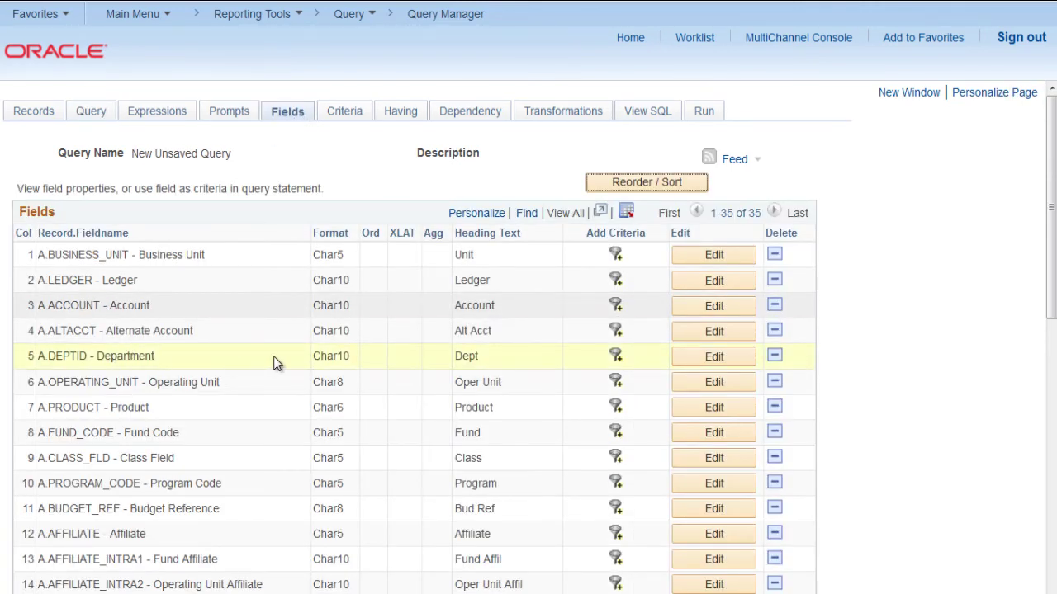
{"action": "left_click", "coordinate": [617, 358]}
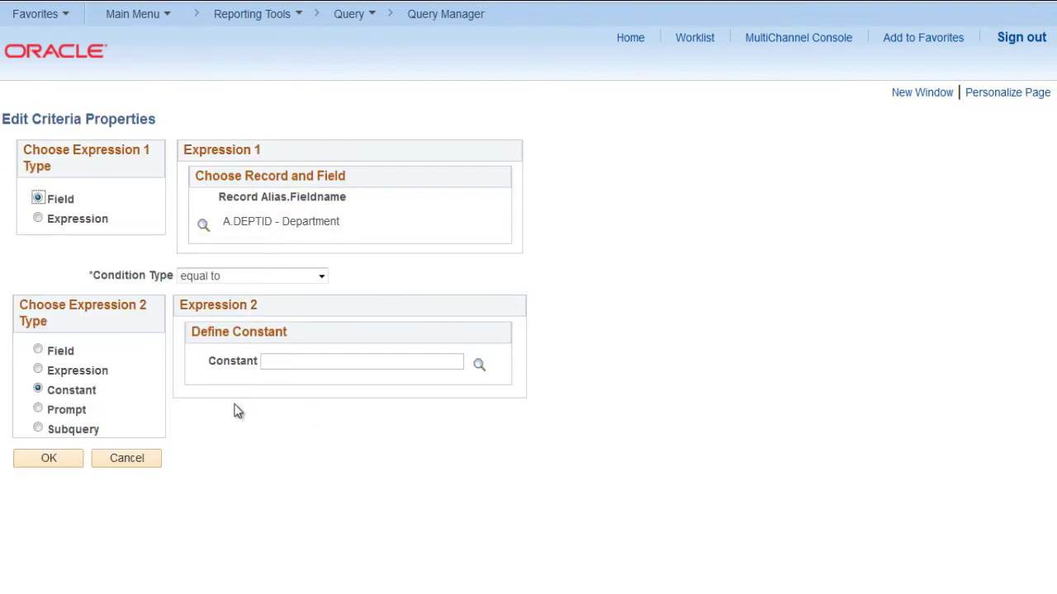
{"action": "left_click", "coordinate": [38, 406]}
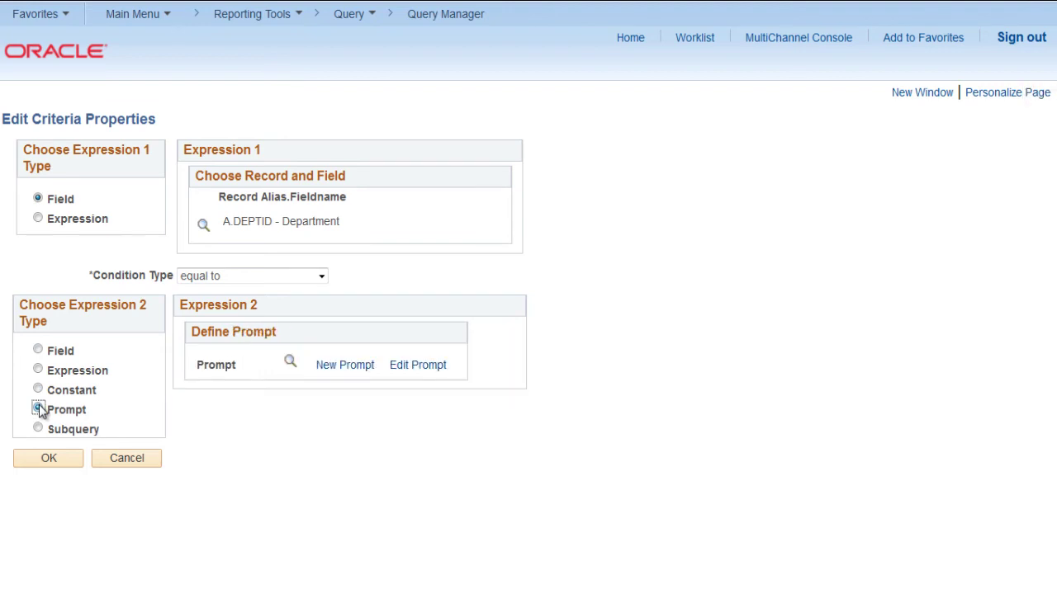
{"action": "left_click", "coordinate": [349, 376]}
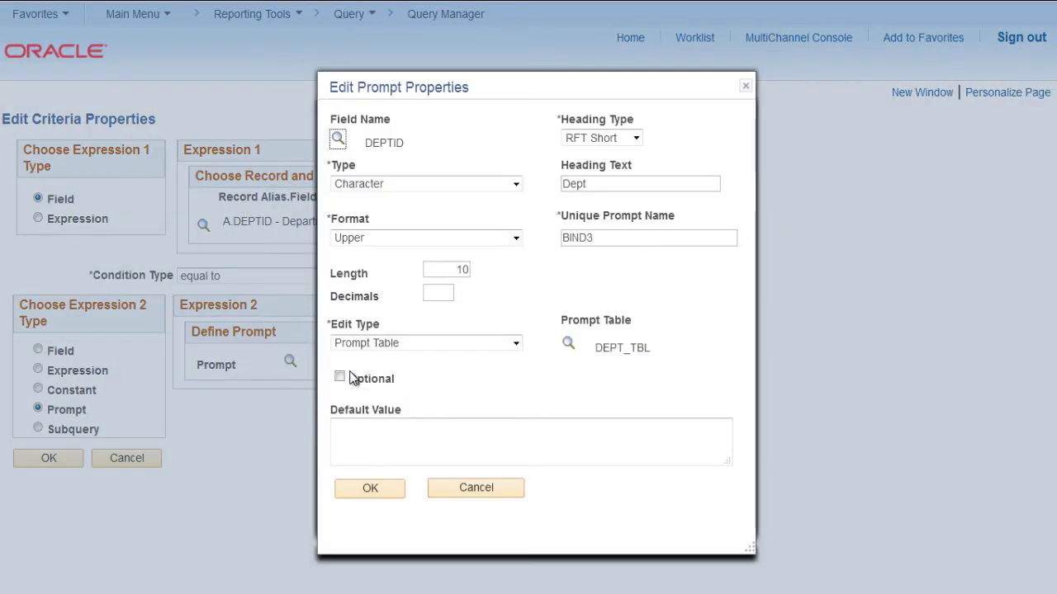
{"action": "left_click_drag", "start_coordinate": [404, 143], "coordinate": [363, 157]}
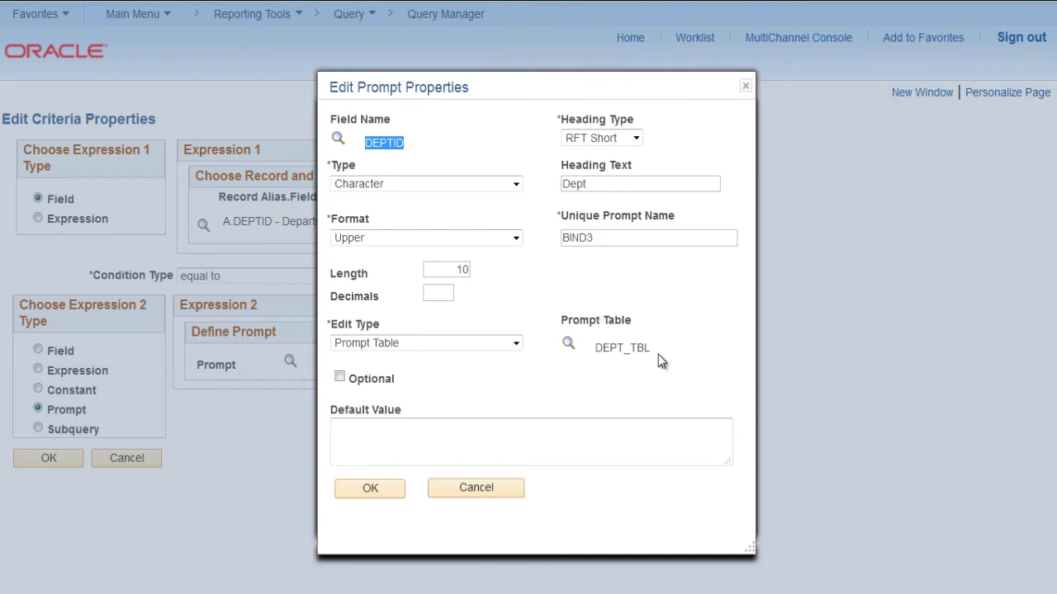
{"action": "left_click_drag", "start_coordinate": [654, 349], "coordinate": [597, 355]}
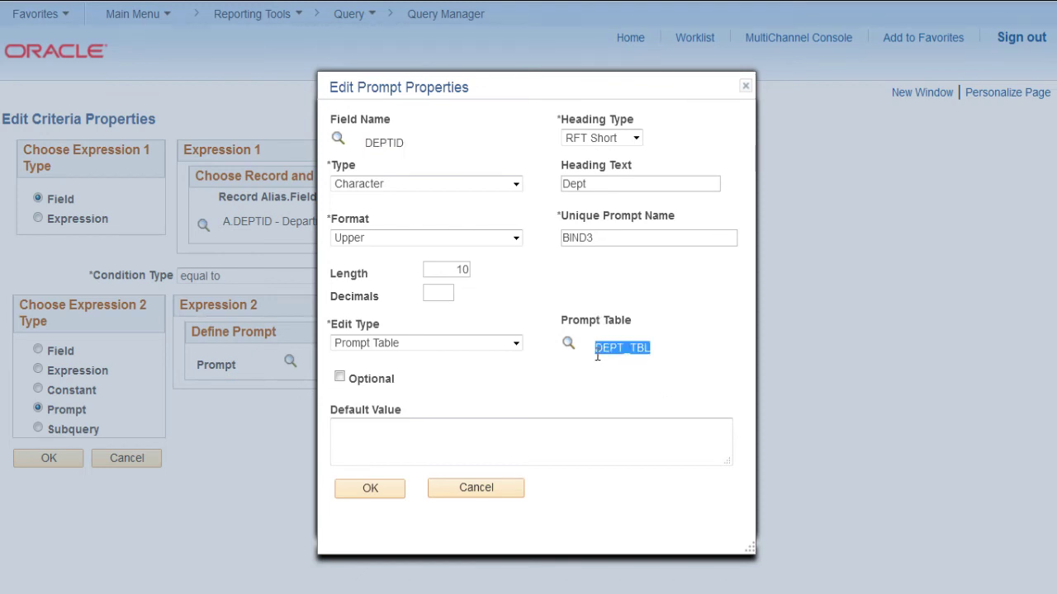
{"action": "left_click", "coordinate": [382, 488]}
{"action": "left_click", "coordinate": [76, 454]}
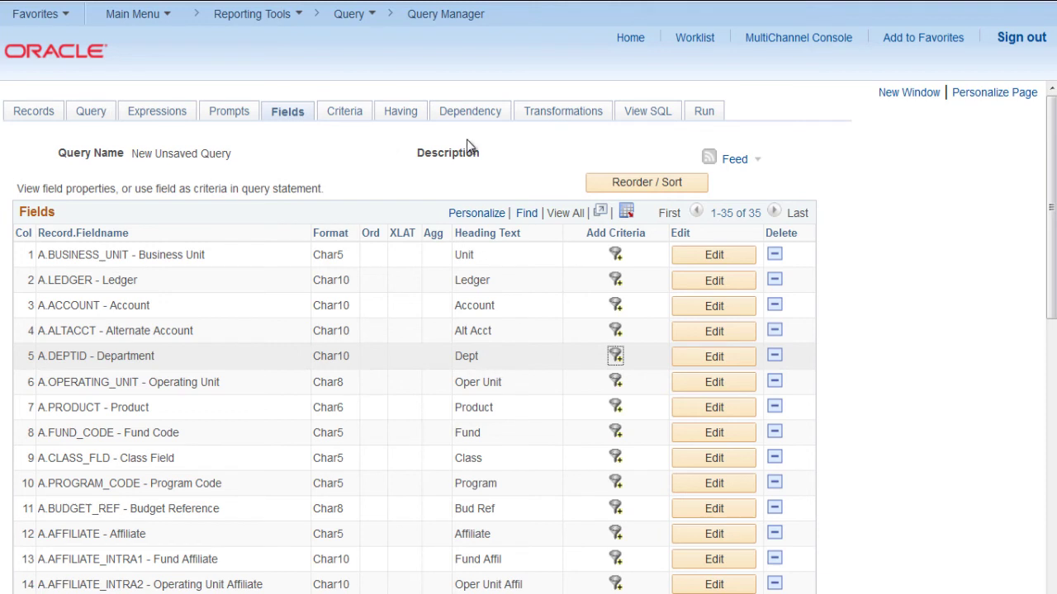
Review the query's criteria and examine the DEPTID field's join to DEPT_TBL among the LEDGER record's fields.
{"action": "left_click", "coordinate": [347, 120]}
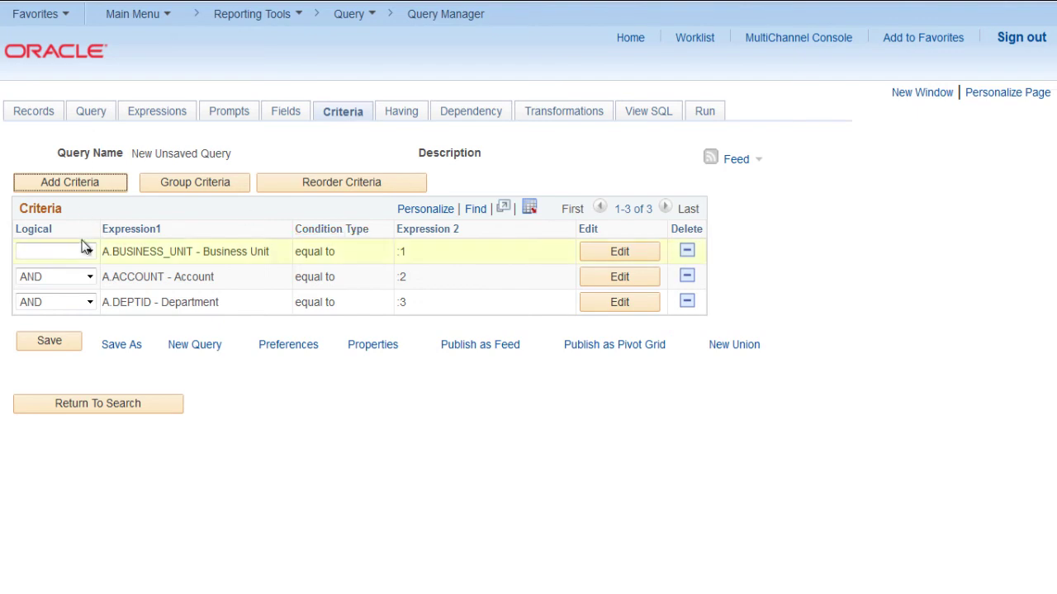
{"action": "left_click", "coordinate": [92, 111]}
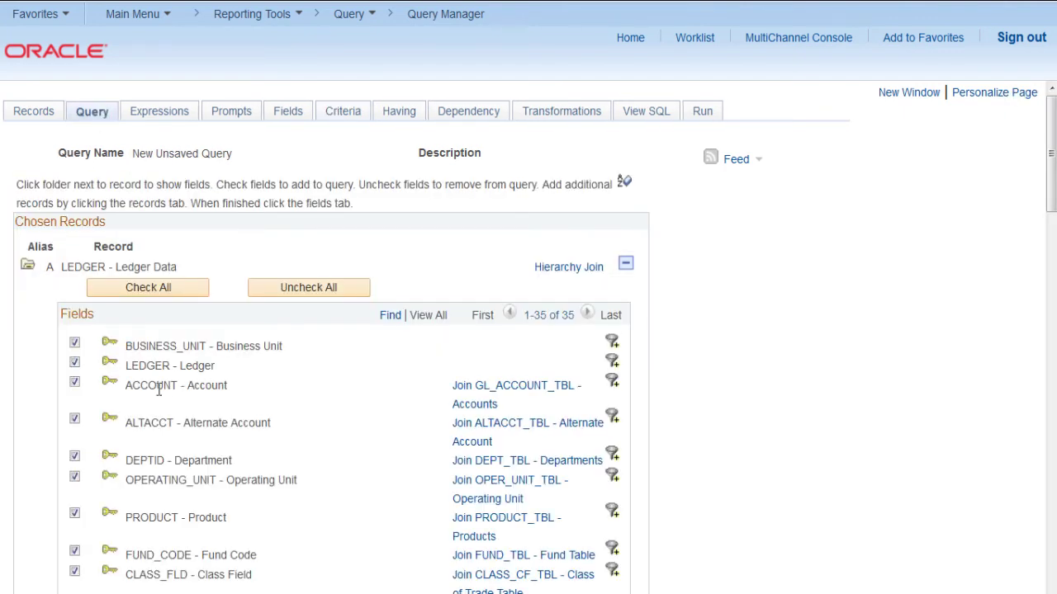
{"action": "double_click", "coordinate": [130, 461]}
{"action": "left_click_drag", "start_coordinate": [188, 462], "coordinate": [605, 471]}
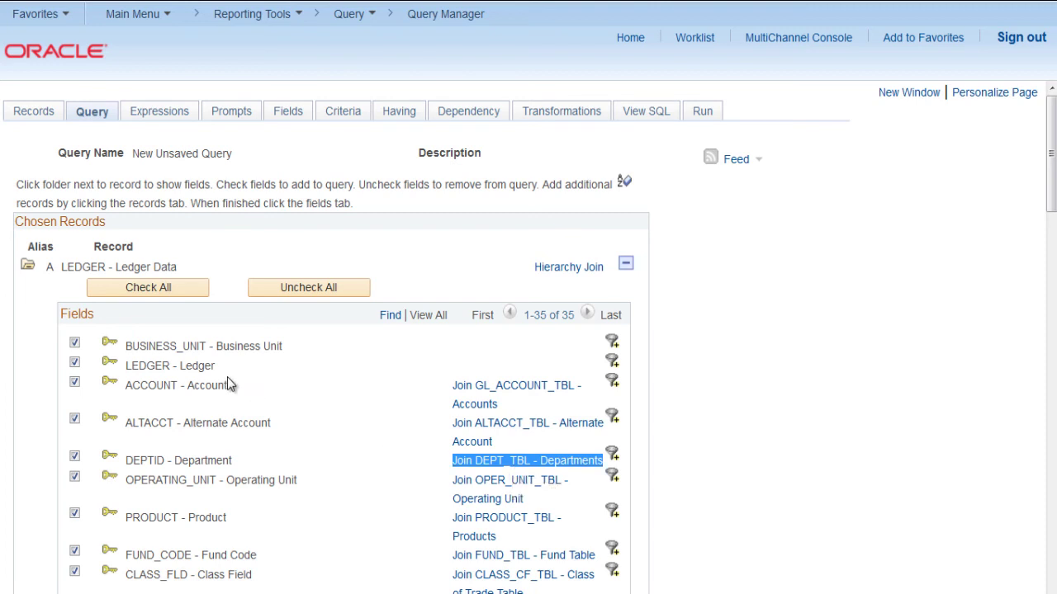
Start running the query to check the labels of its runtime prompts, then cancel without entering values.
{"action": "left_click", "coordinate": [699, 118]}
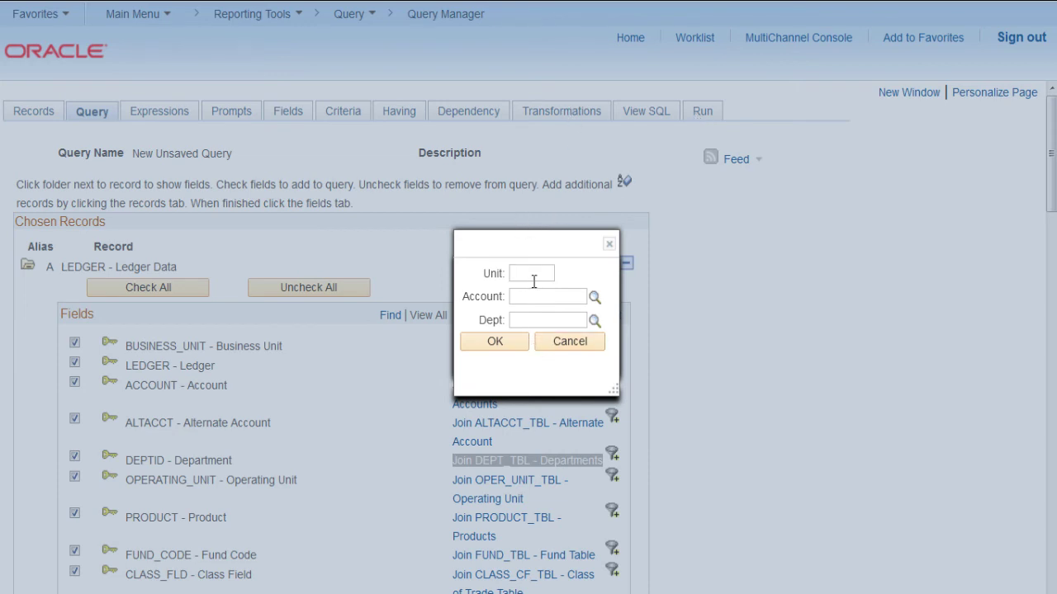
{"action": "left_click", "coordinate": [533, 303]}
{"action": "double_click", "coordinate": [491, 277]}
{"action": "left_click", "coordinate": [564, 343]}
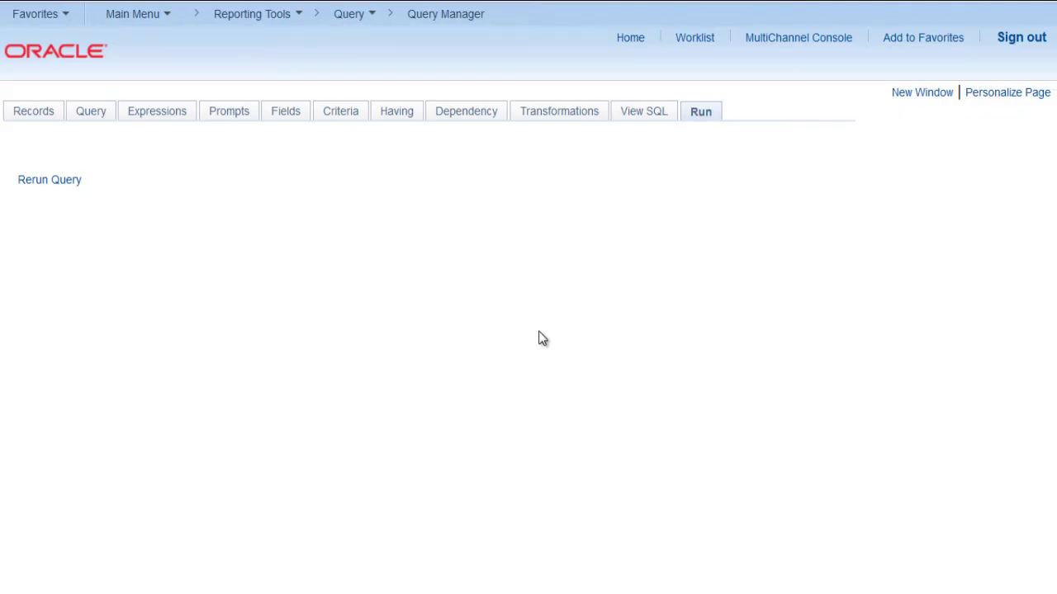
Set the BUSINESS_UNIT prompt's heading text to Business Unit and check the label at run time, cancelling the run.
{"action": "left_click", "coordinate": [235, 115]}
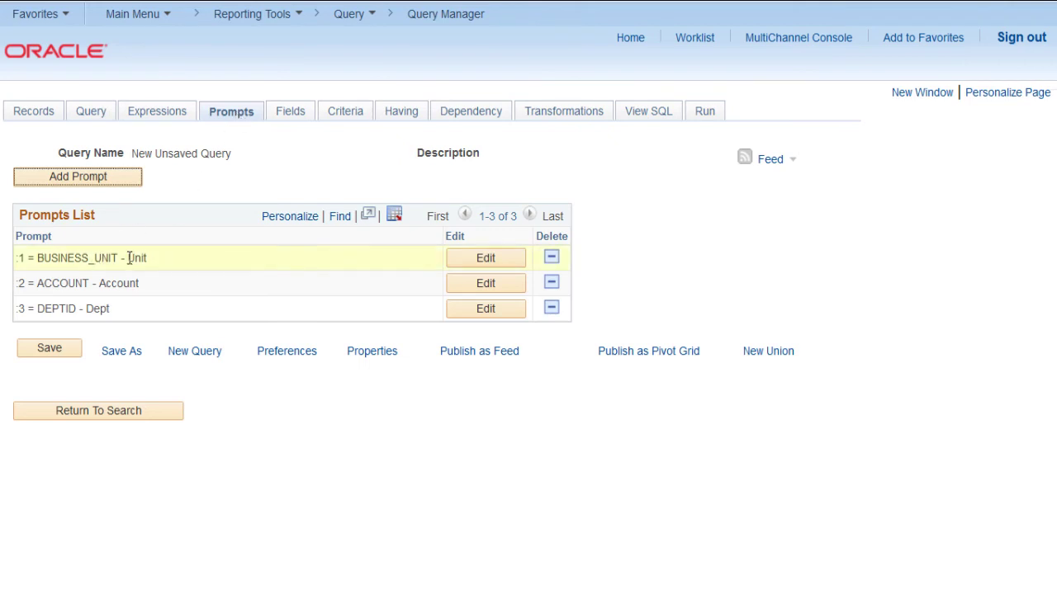
{"action": "left_click", "coordinate": [476, 259]}
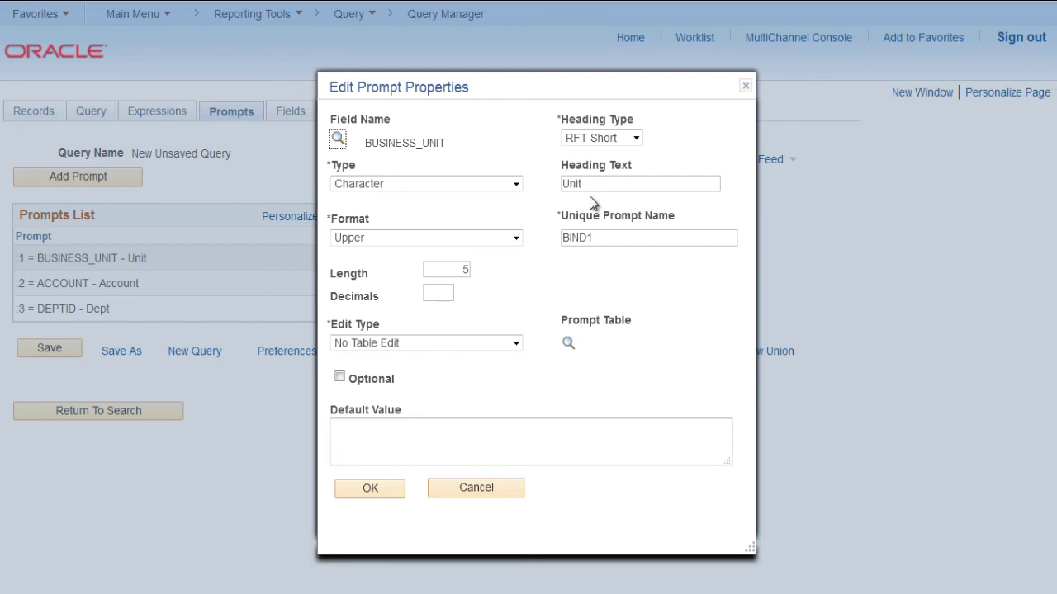
{"action": "left_click", "coordinate": [564, 183]}
{"action": "type", "text": "BUSINESS"}
{"action": "key", "text": "BackSpace"}
{"action": "key", "text": "BackSpace"}
{"action": "key", "text": "BackSpace"}
{"action": "key", "text": "BackSpace"}
{"action": "key", "text": "BackSpace"}
{"action": "key", "text": "BackSpace"}
{"action": "key", "text": "BackSpace"}
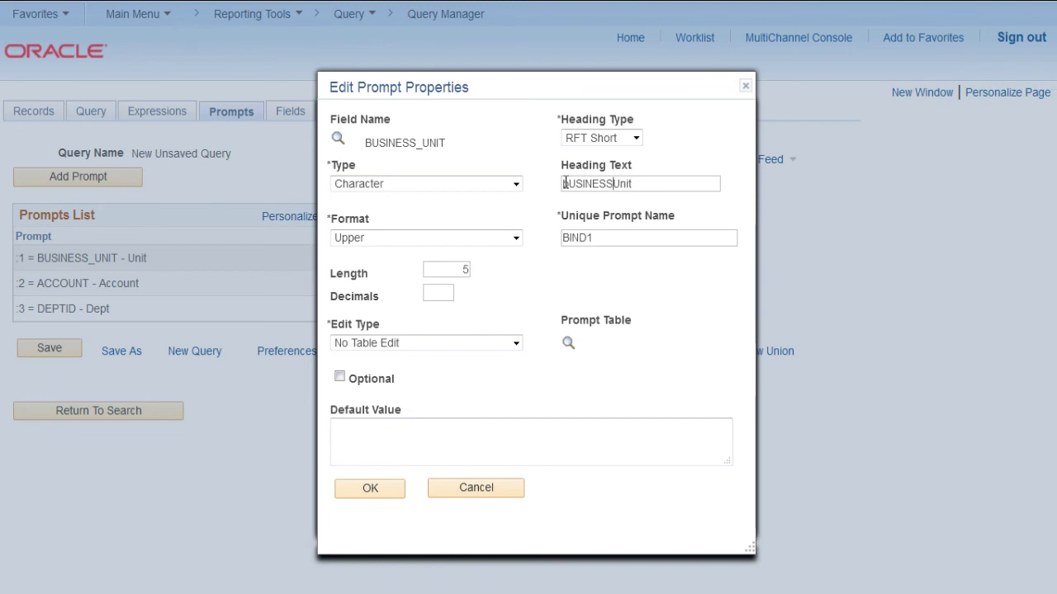
{"action": "key", "text": "BackSpace"}
{"action": "key", "text": "BackSpace"}
{"action": "type", "text": "Business"}
{"action": "left_click", "coordinate": [375, 490]}
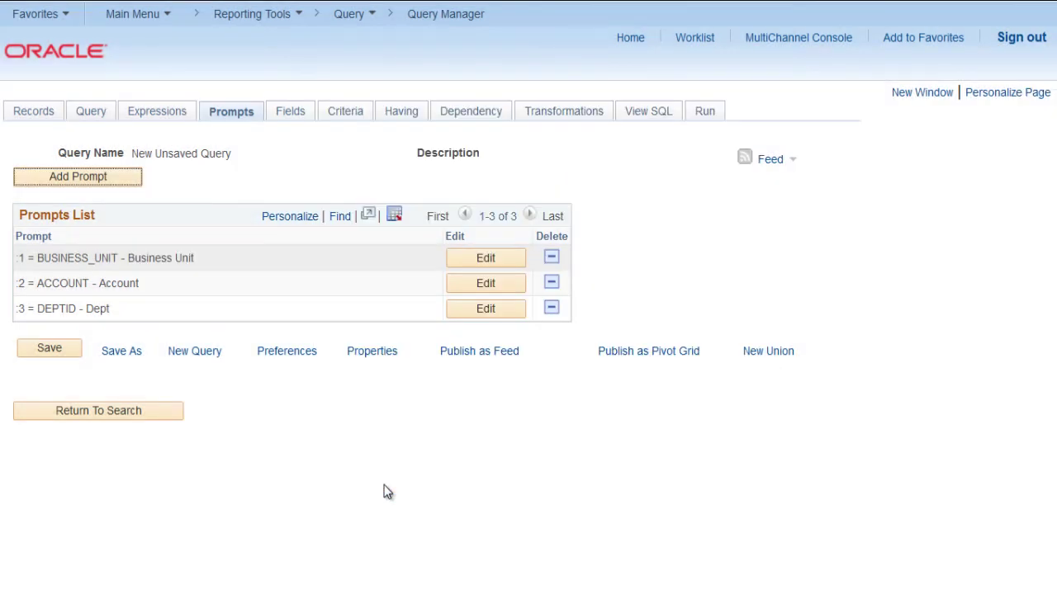
{"action": "left_click", "coordinate": [717, 112]}
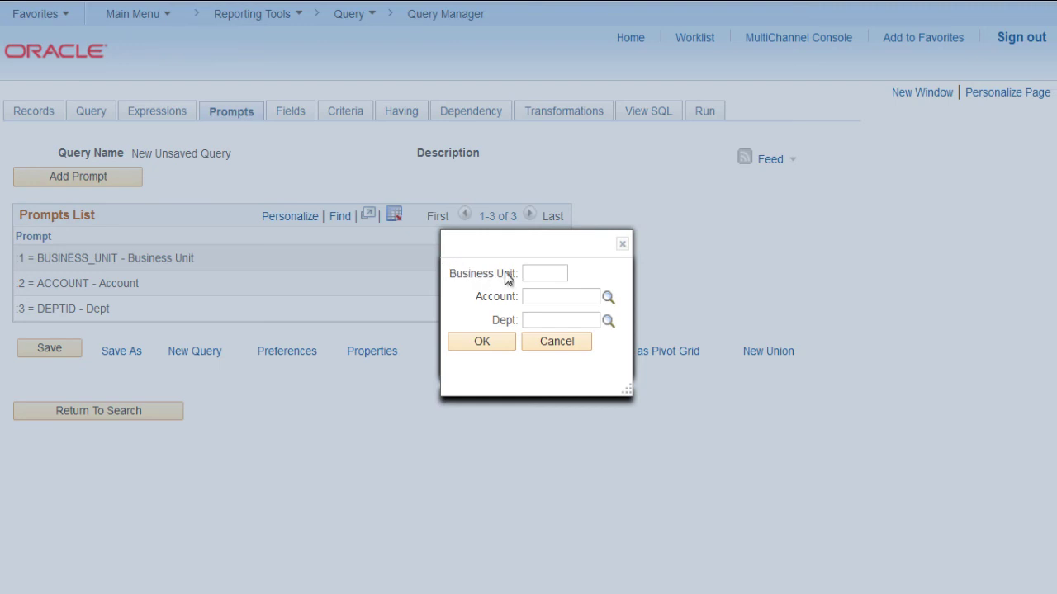
{"action": "left_click", "coordinate": [545, 345]}
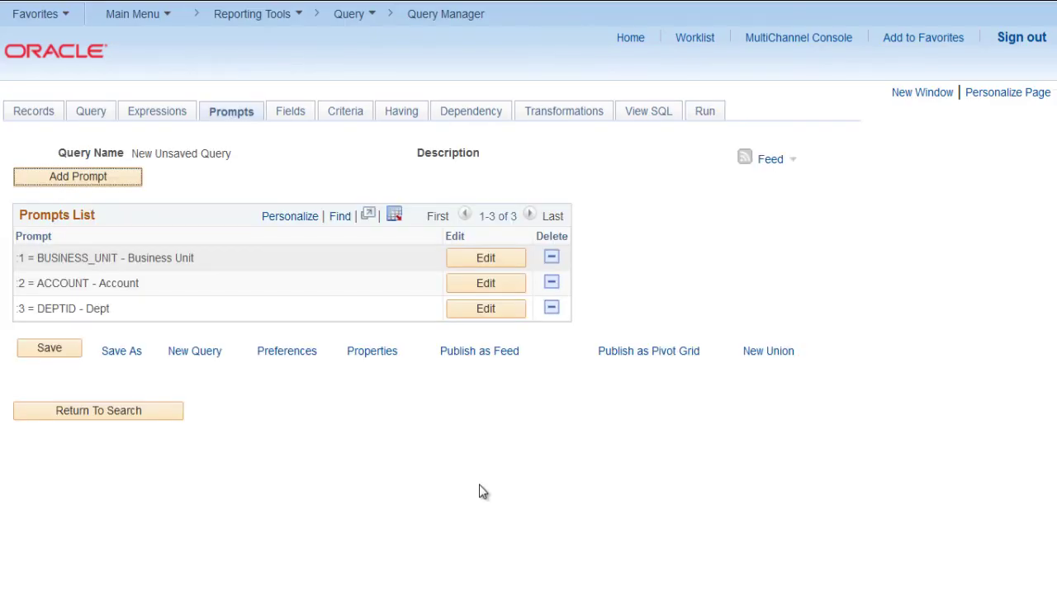